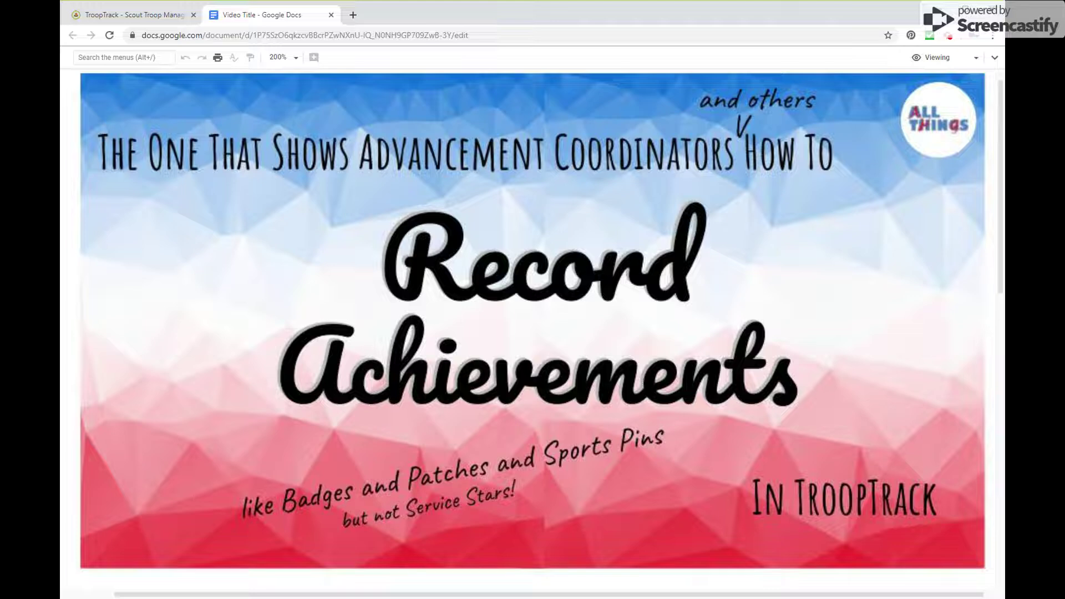
Switch to TroopTrack, showing the member's Privileges page with its three privileges
left_click(139, 21)
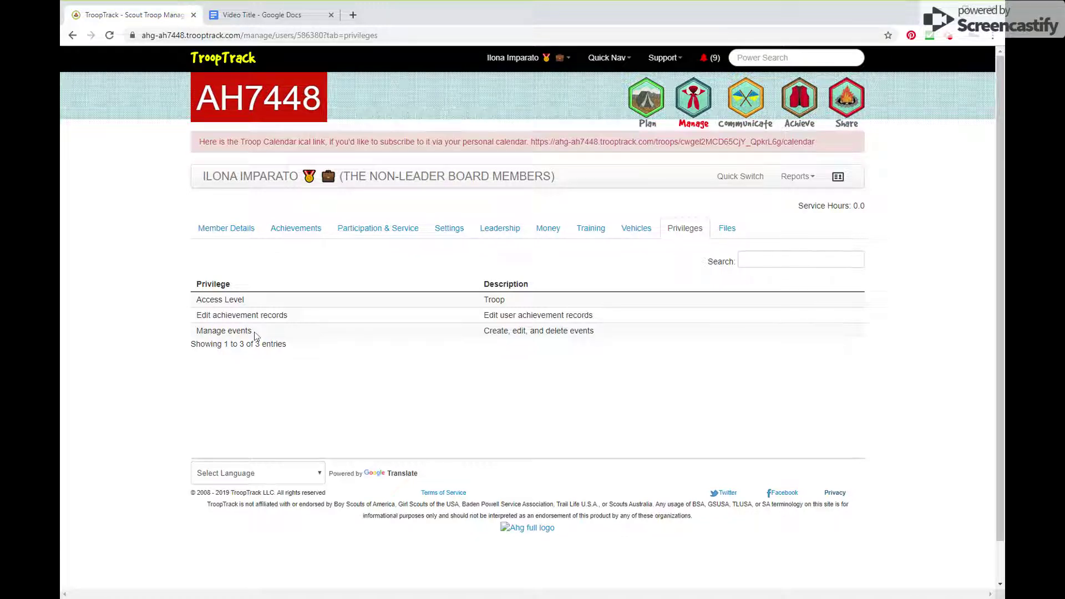
Open the August 2019 Summer Camp event from the troop calendar and view its Details & RSVP
left_click(644, 108)
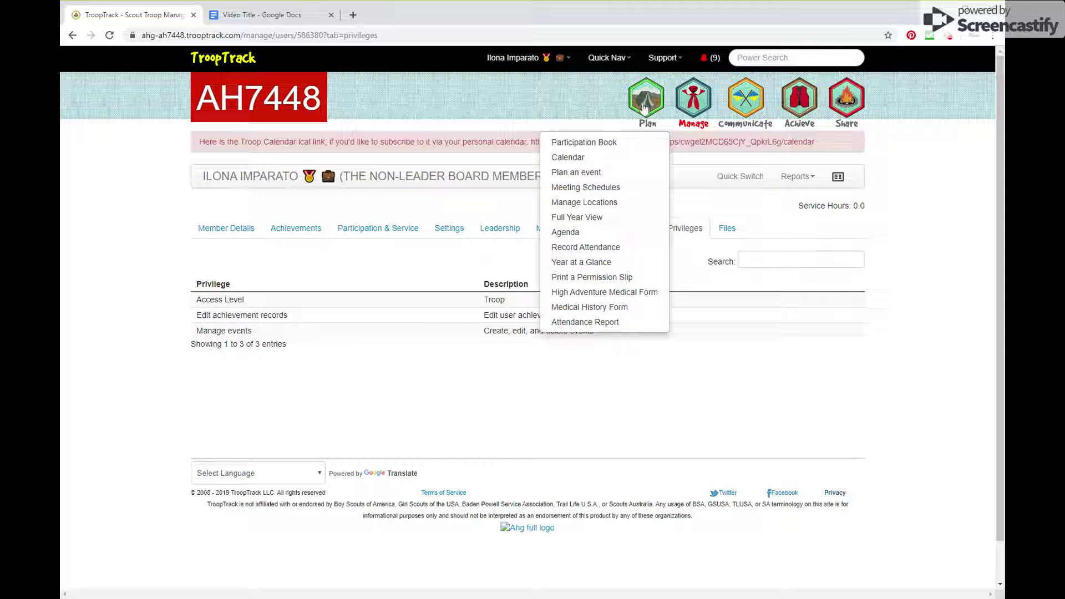
left_click(607, 161)
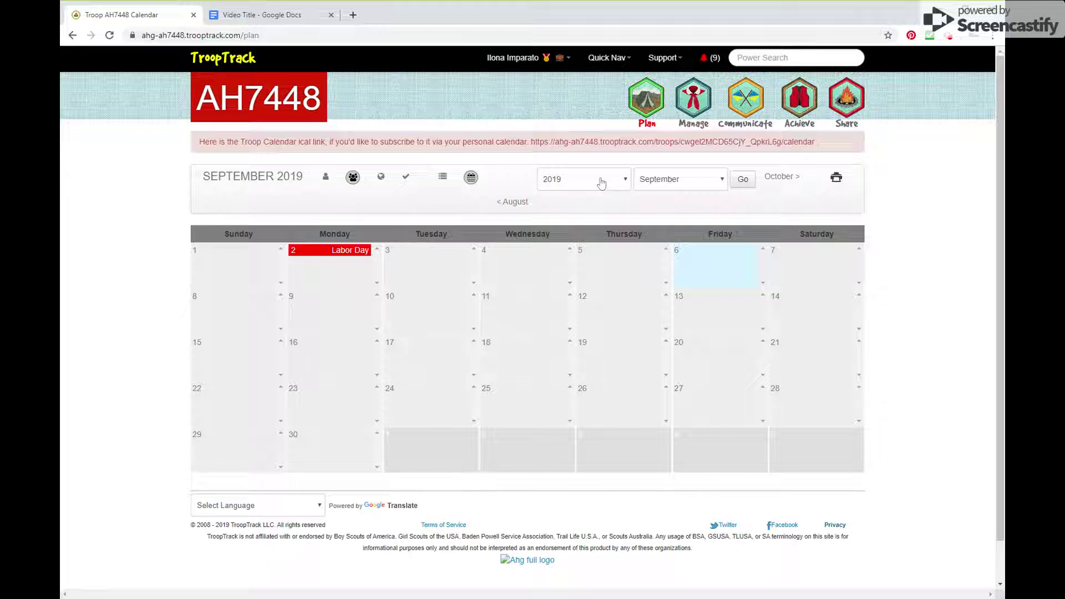
left_click(517, 202)
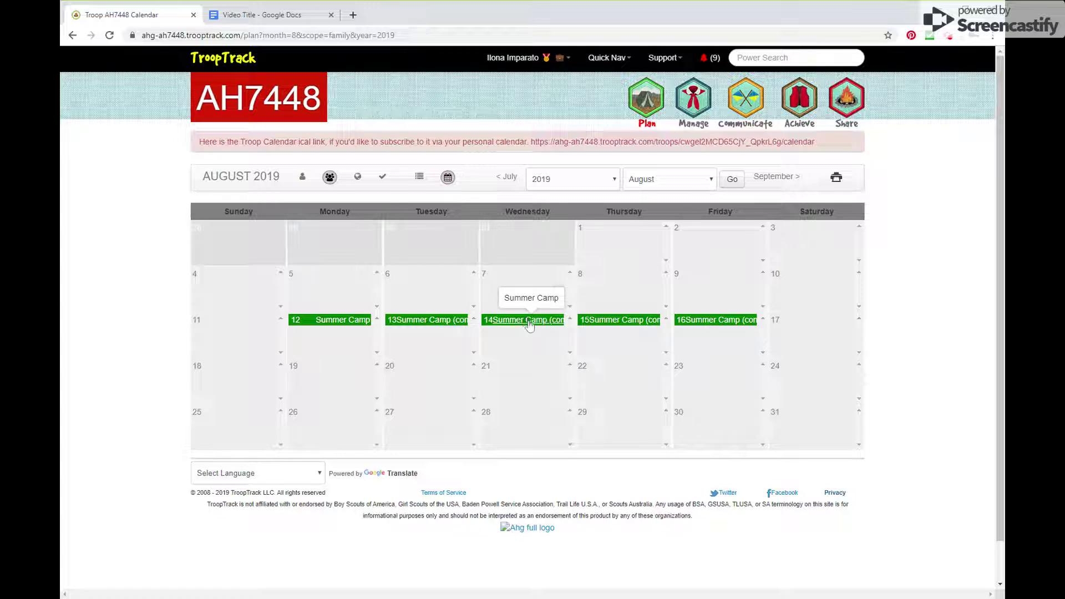
left_click(527, 322)
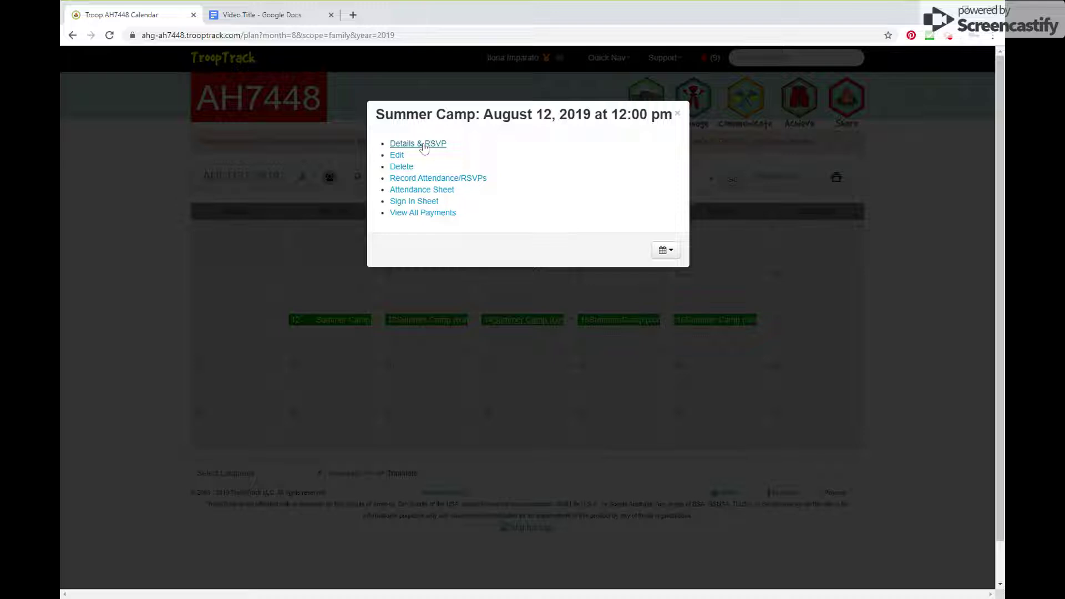
left_click(424, 145)
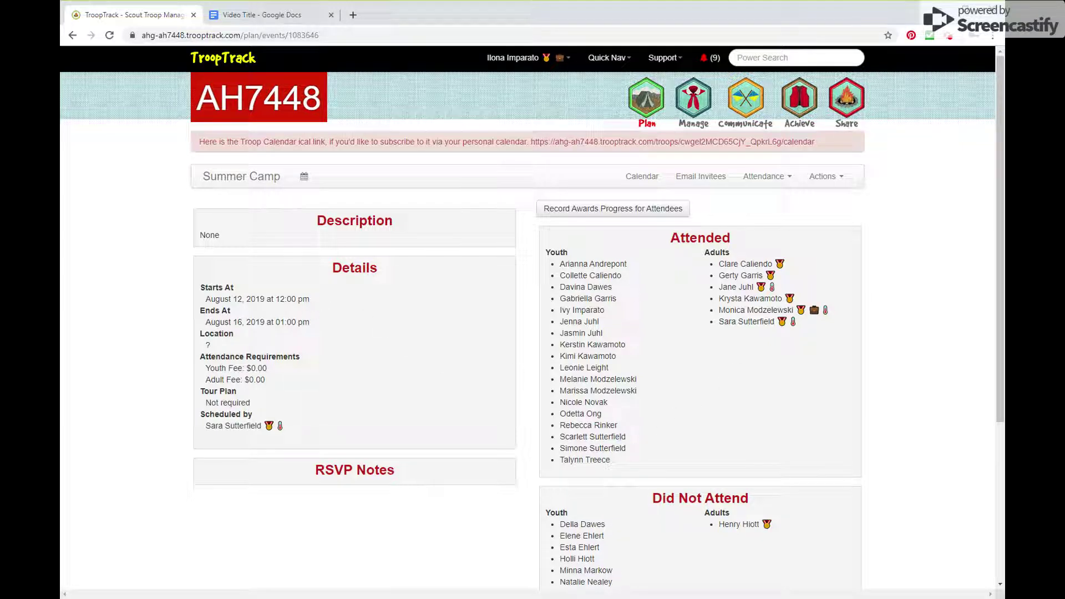
Start recording awards progress for the Summer Camp attendees for 2019-08-12
left_click(580, 209)
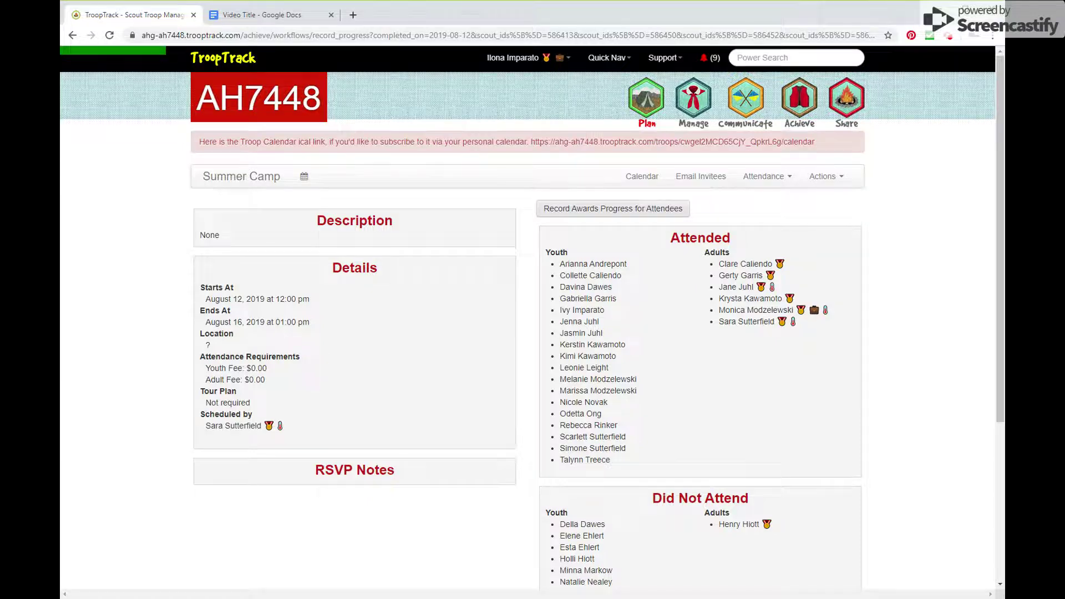
scroll(263, 327, "down", 5)
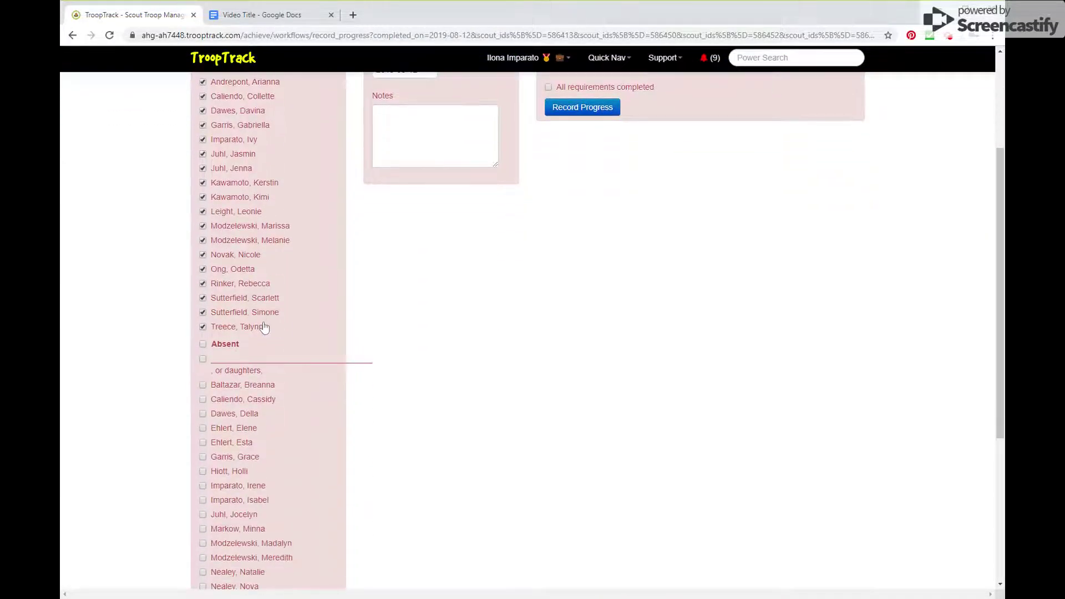
scroll(228, 460, "up", 5)
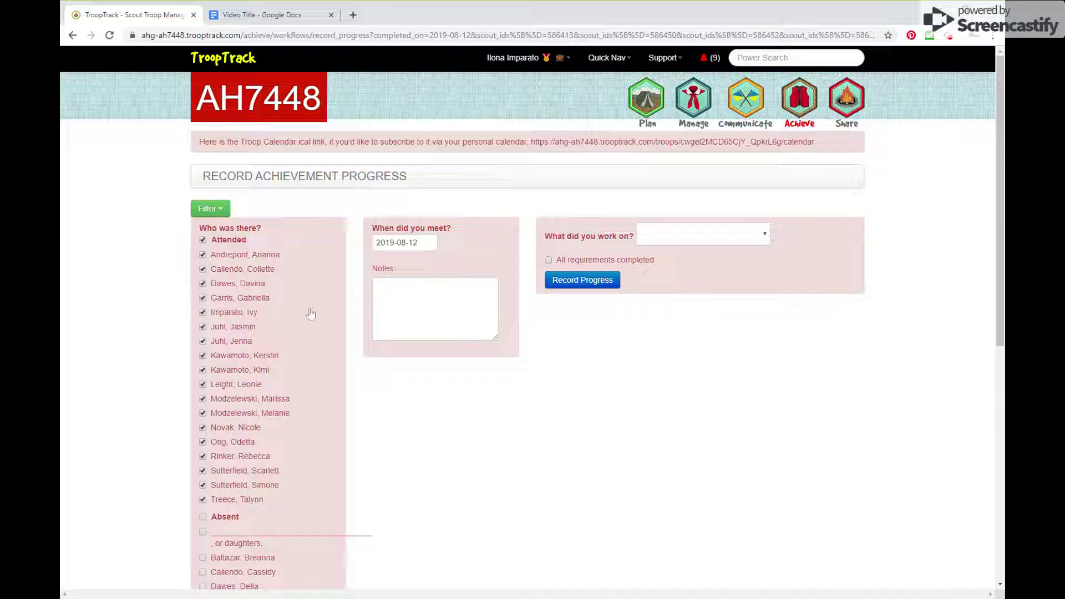
Show the unit filter options and clear all attendee checkmarks
left_click(211, 210)
scroll(334, 277, "down", 1)
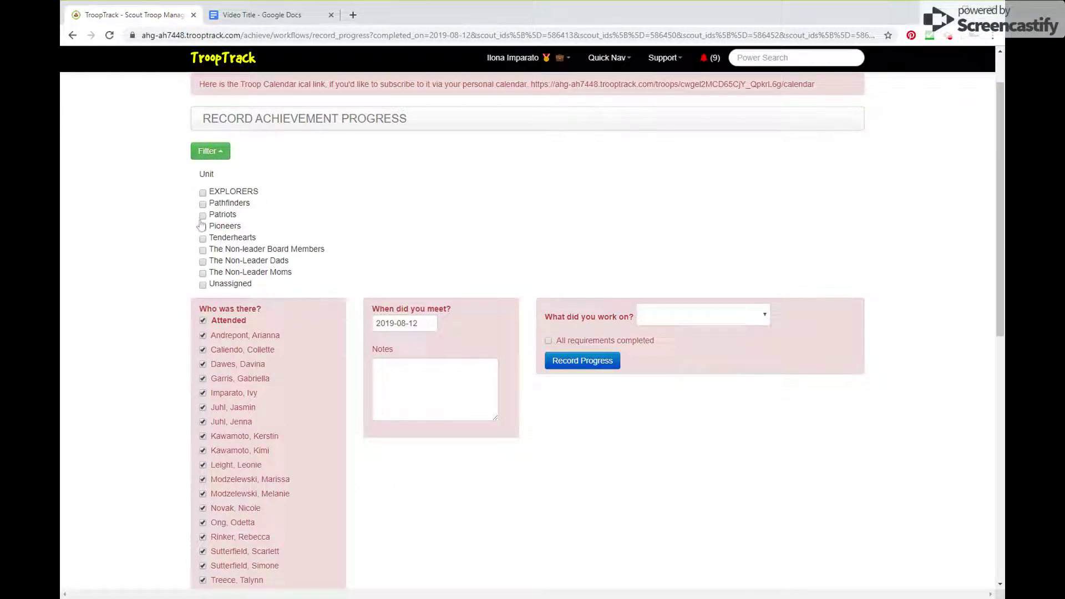
left_click(203, 322)
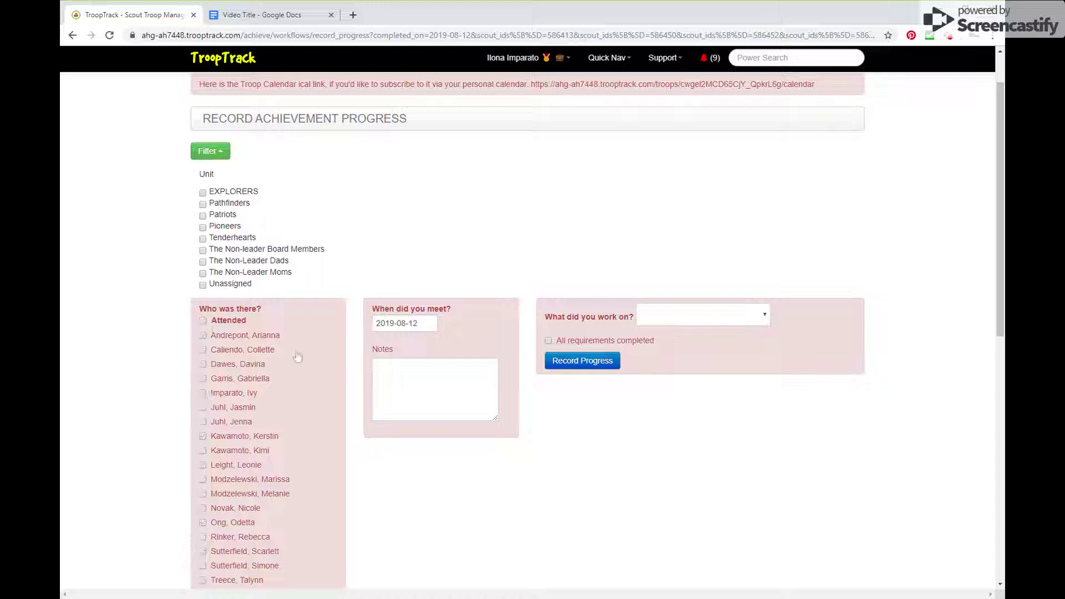
Try Patriots and Pioneers unit filters, checking all attendees and excluding one scout
left_click(202, 215)
left_click(202, 227)
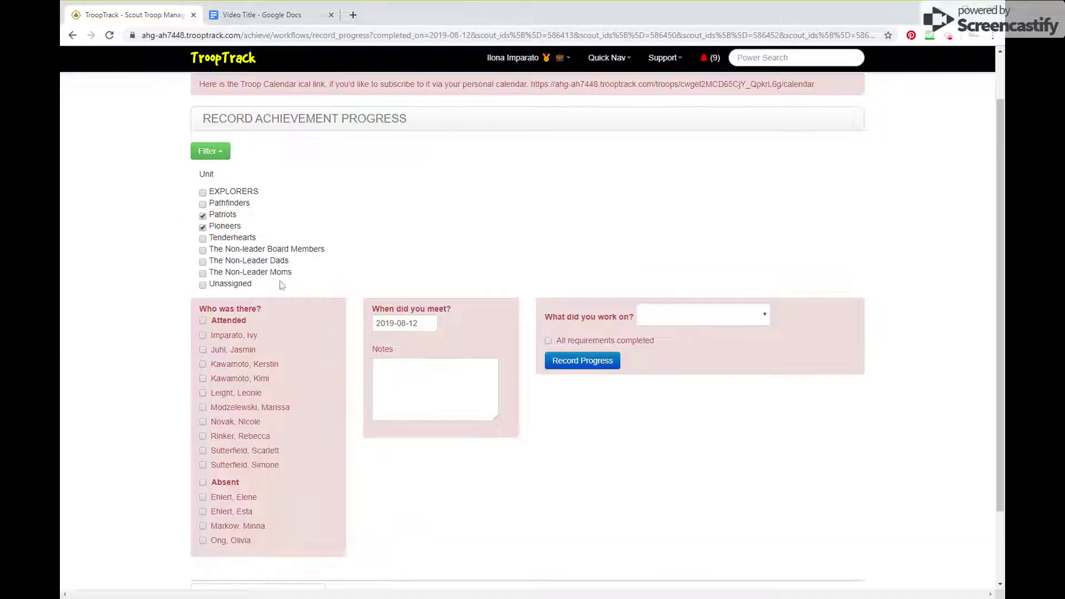
left_click(203, 321)
left_click(203, 381)
left_click(203, 216)
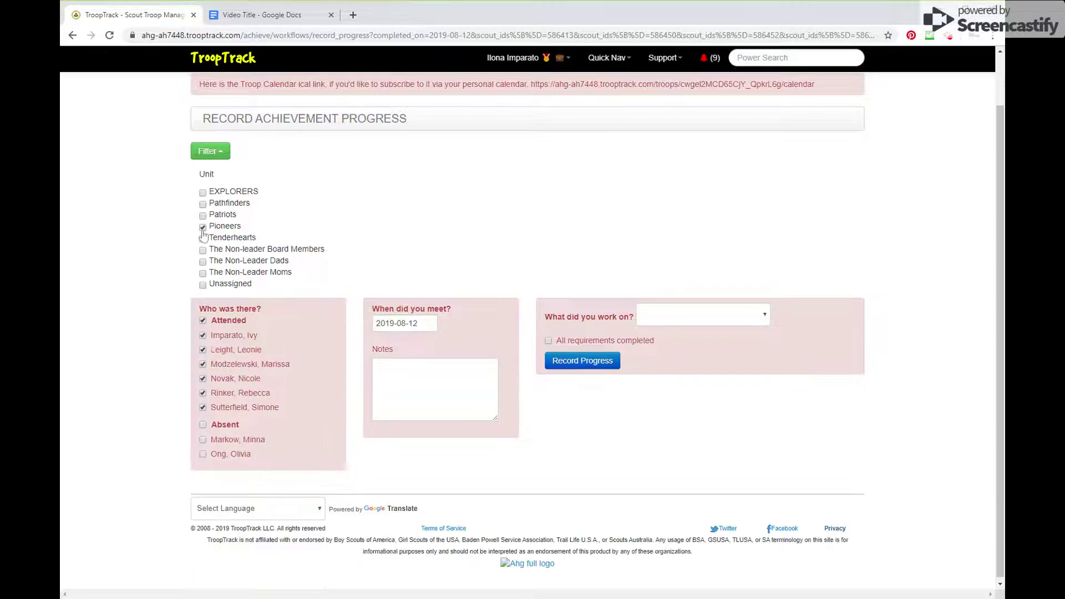
scroll(239, 314, "down", 1)
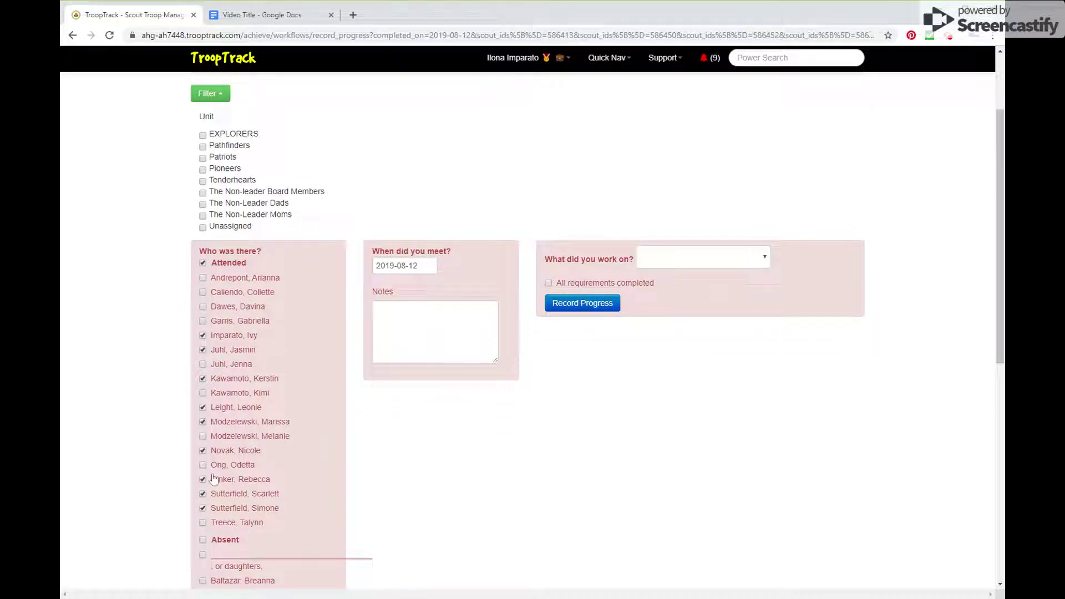
left_click(204, 264)
left_click(204, 264)
left_click(202, 169)
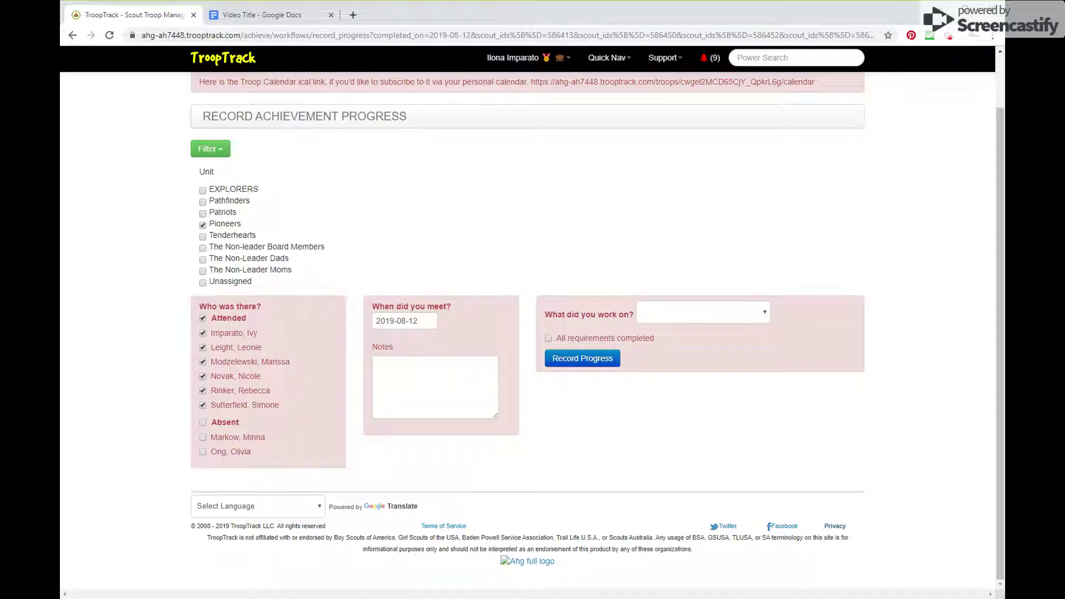
left_click(203, 362)
left_click(203, 225)
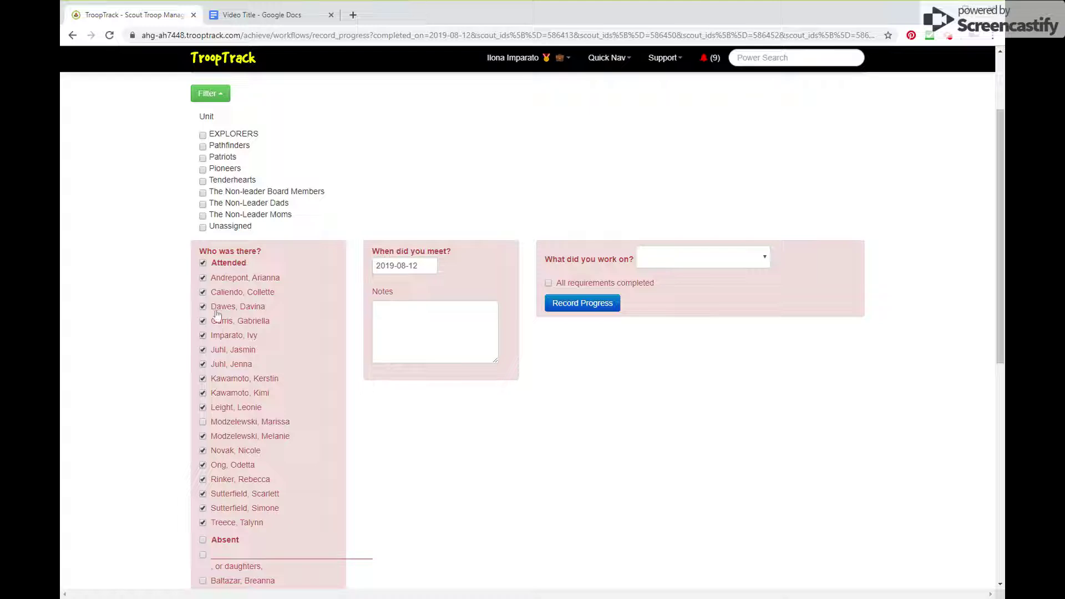
Refilter to Pioneers and Patriots, check every attendee, and uncheck the one excluded scout
left_click(203, 264)
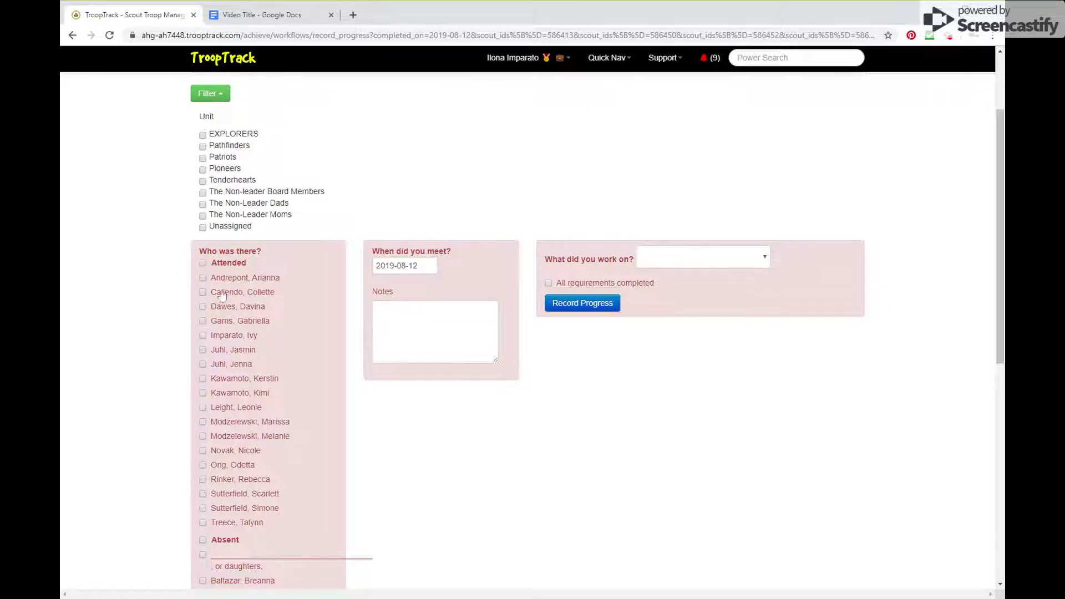
left_click(204, 170)
left_click(203, 214)
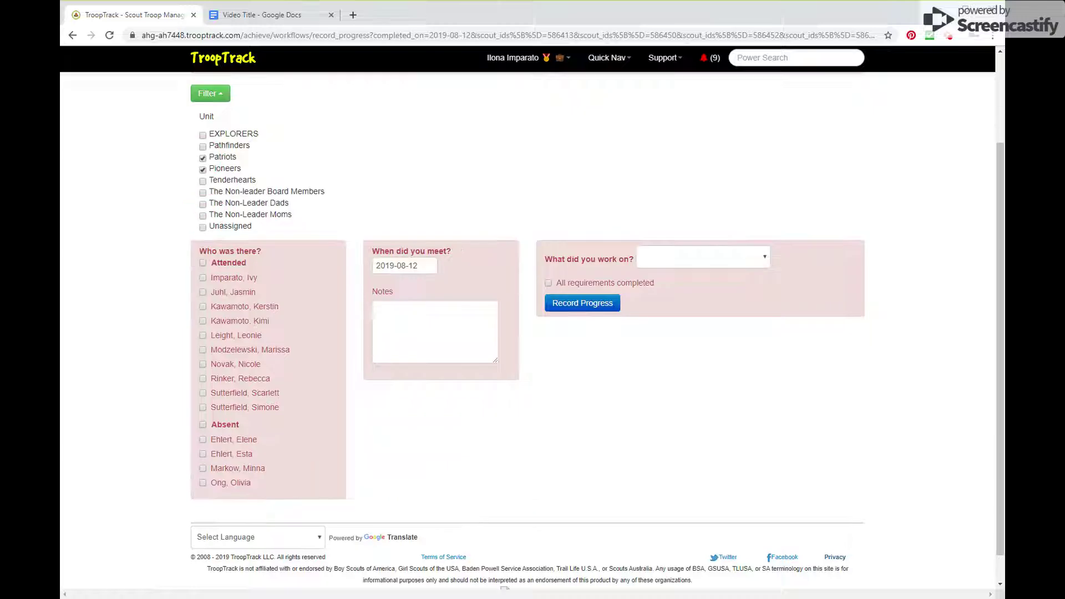
left_click(205, 265)
left_click(203, 321)
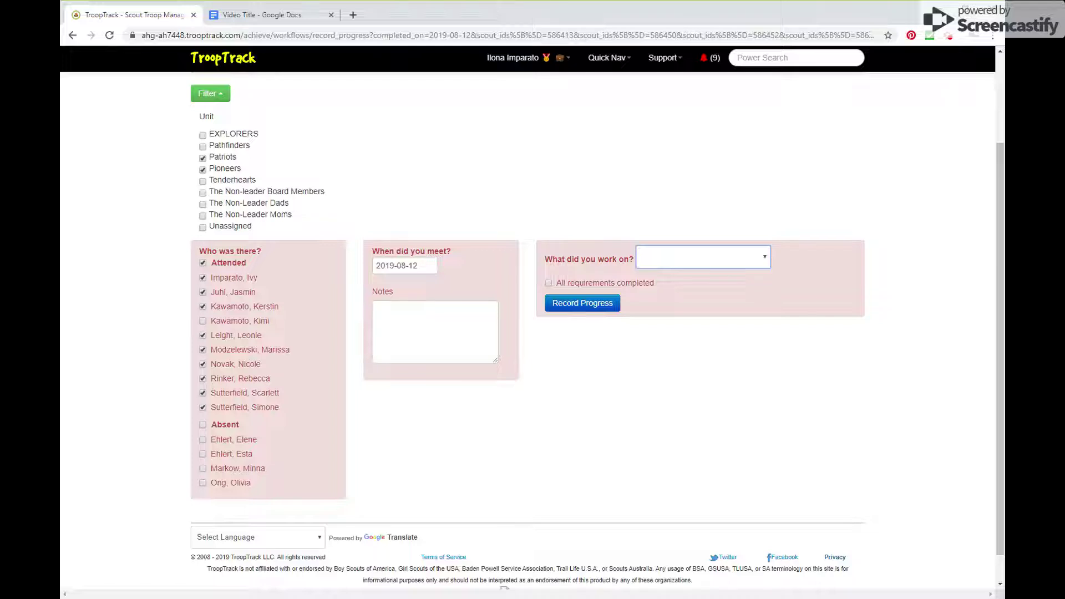
Choose Fire Safety & Fire Building (PA/PI) as the award worked on
left_click(671, 379)
scroll(682, 364, "down", 1)
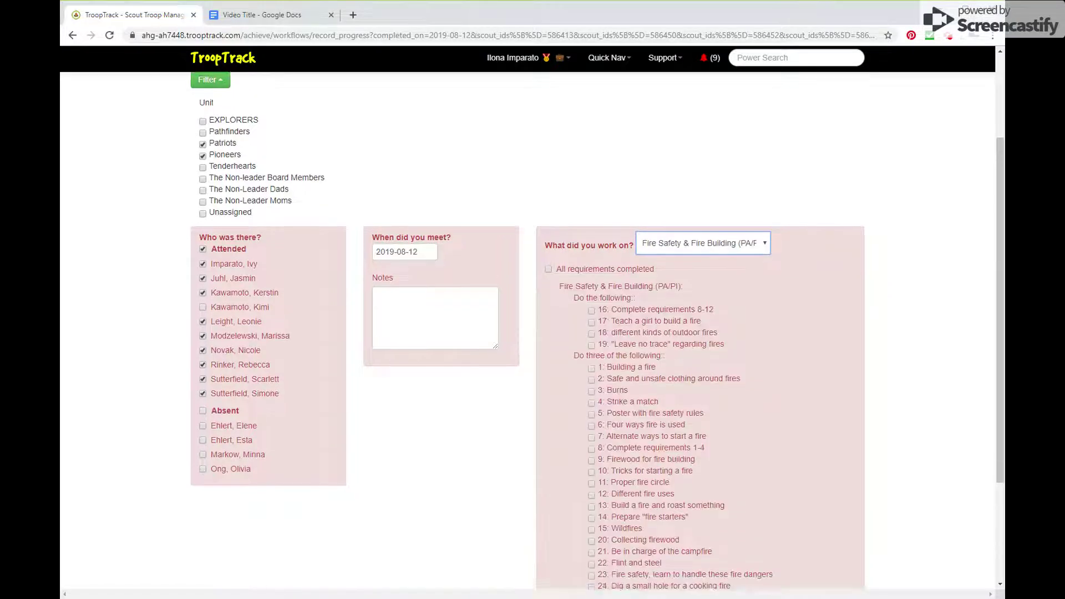
scroll(587, 240, "down", 1)
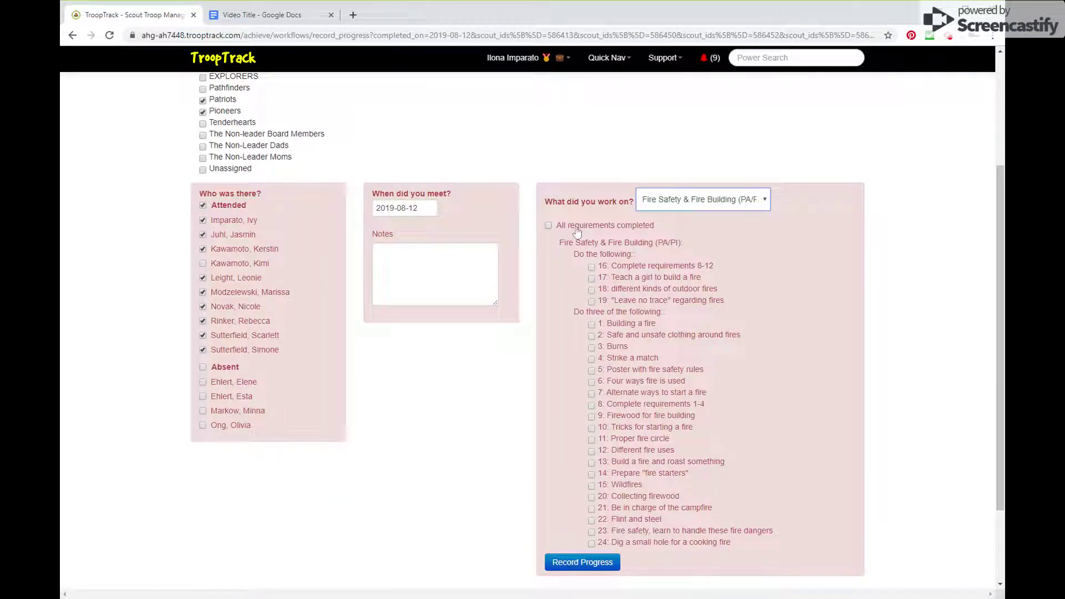
left_click(549, 226)
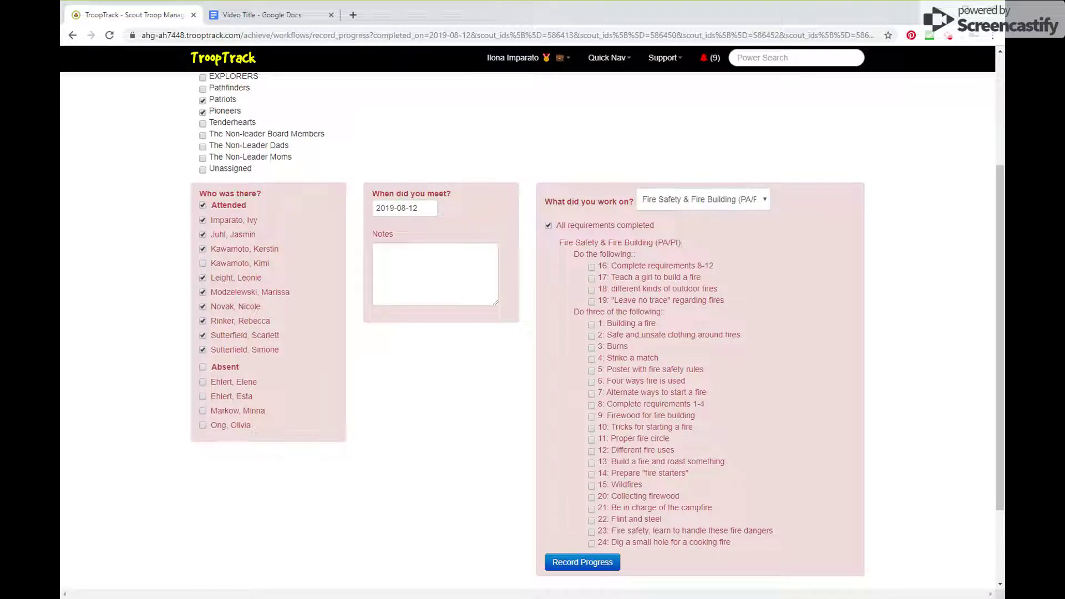
left_click(549, 225)
Tick requirements 16–19, 20 and 23 and record the progress
left_click(592, 267)
left_click(591, 278)
left_click(591, 290)
left_click(591, 301)
scroll(613, 365, "down", 2)
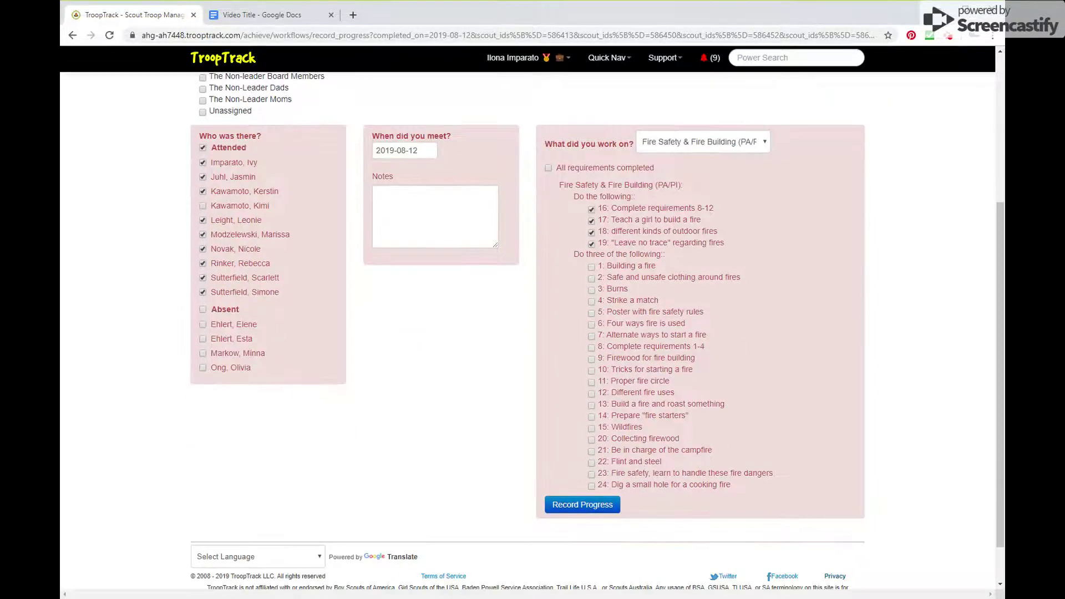
left_click(591, 439)
left_click(591, 475)
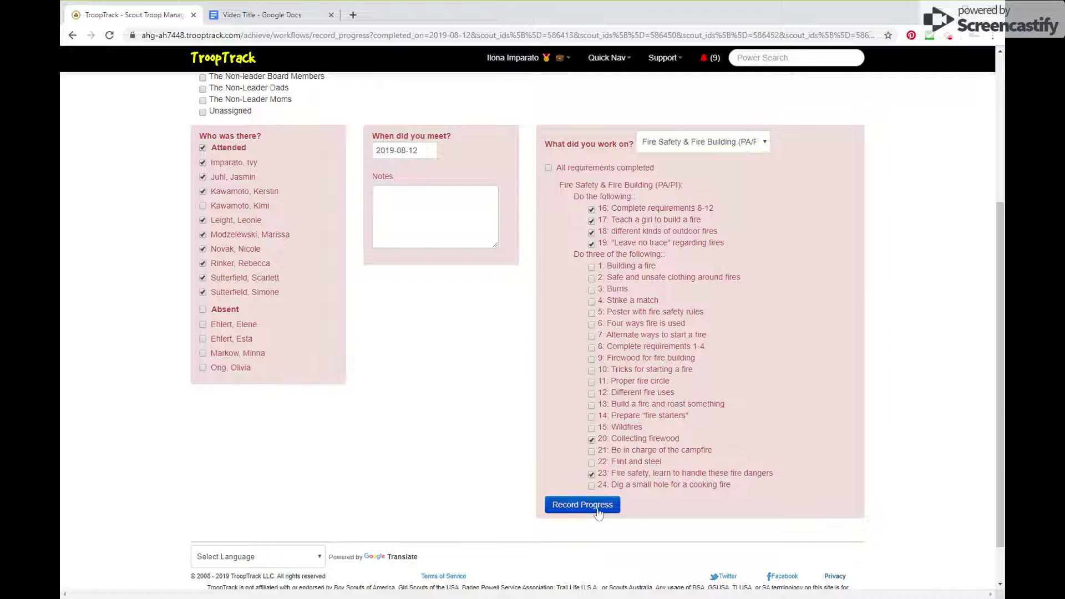
left_click(589, 507)
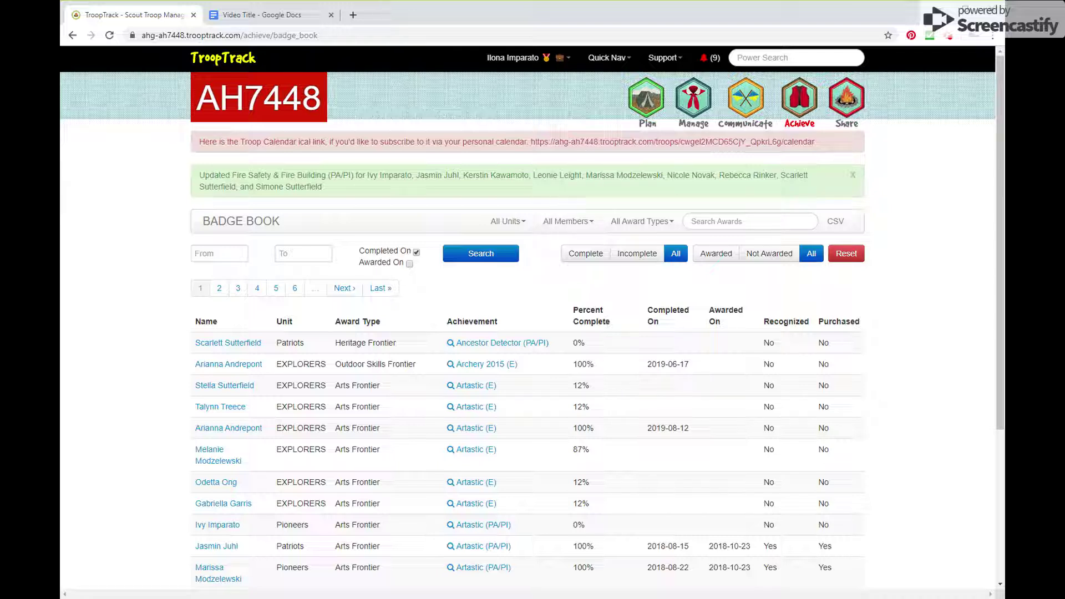
Open the Achieve menu from the Badge Book after the confirmation appears
left_click(801, 99)
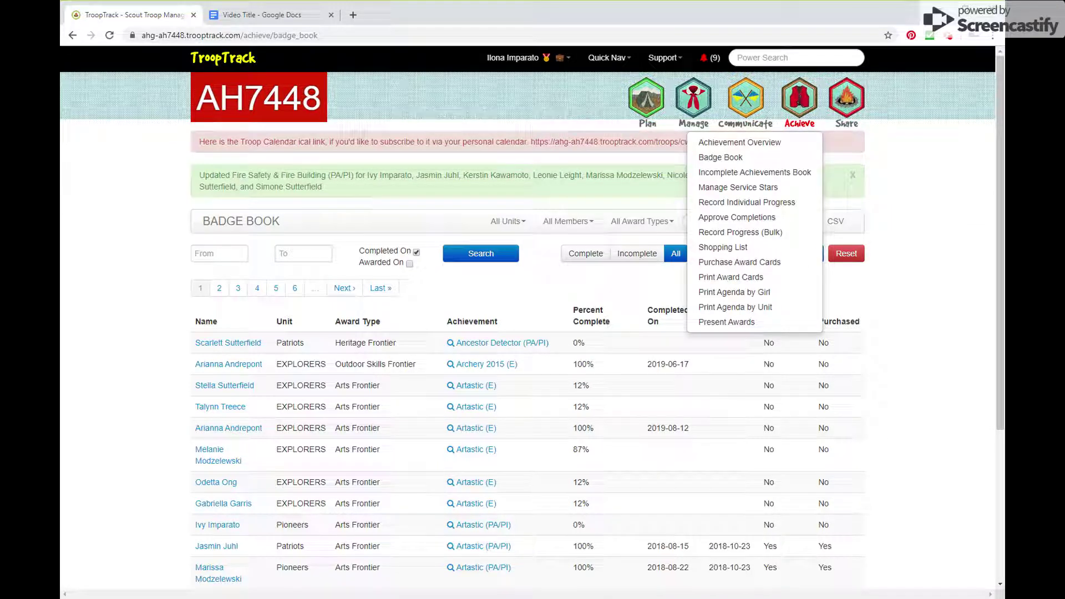
In Record Progress (Bulk), mark one Pathfinders and one Tenderhearts member present, then sort by name
left_click(756, 233)
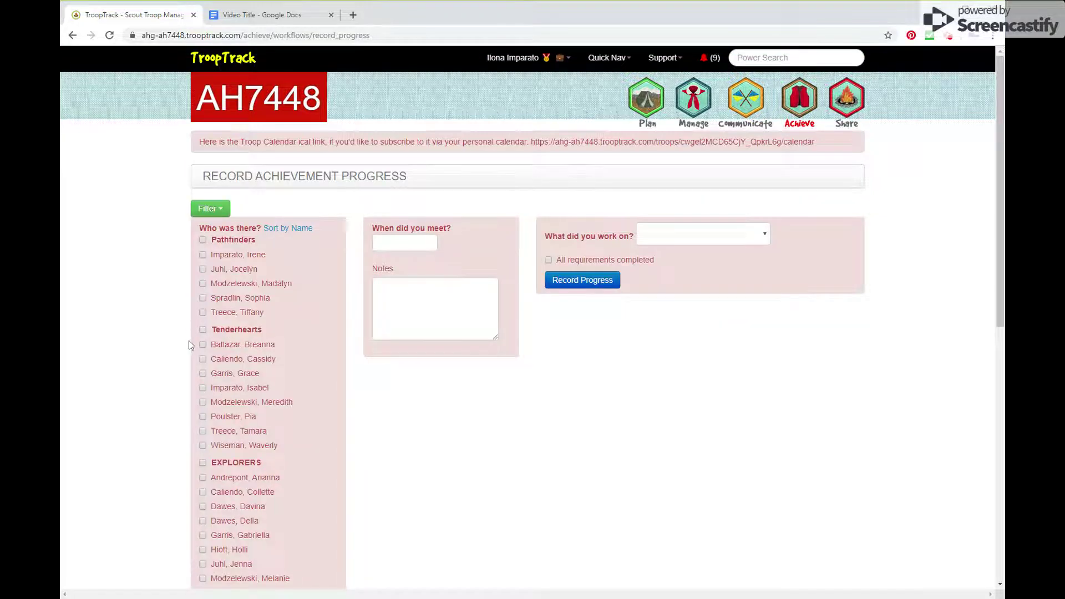
scroll(195, 317, "down", 1)
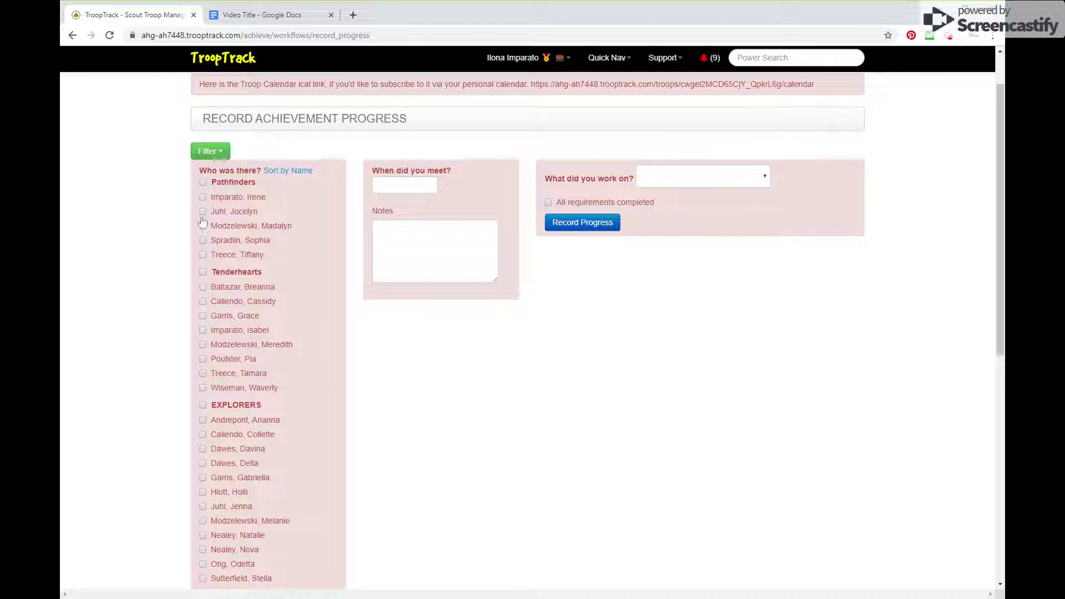
left_click(203, 183)
left_click(203, 183)
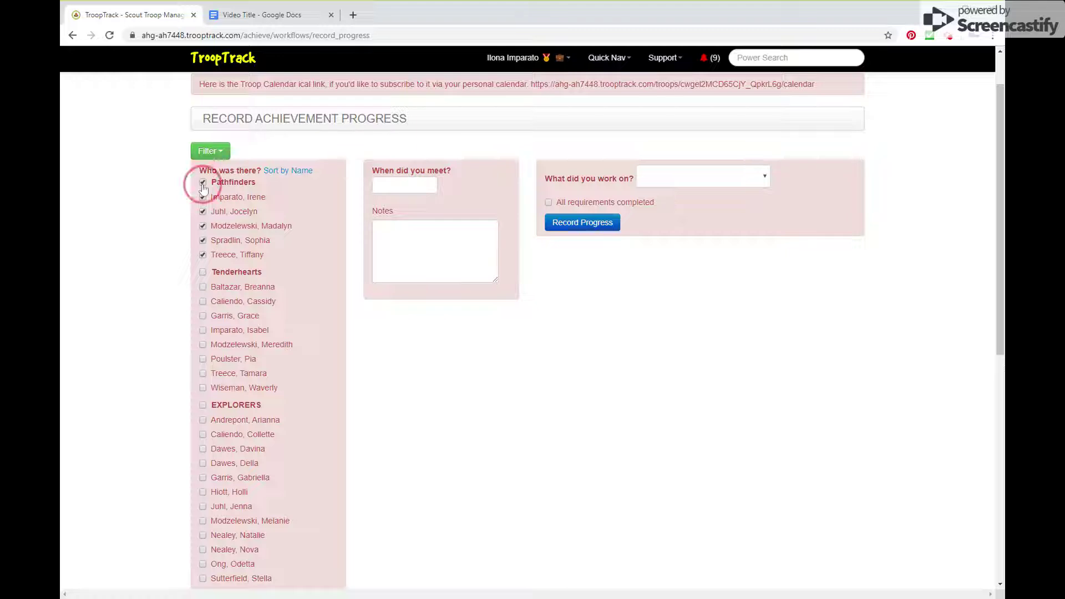
left_click(203, 225)
left_click(203, 345)
left_click(274, 177)
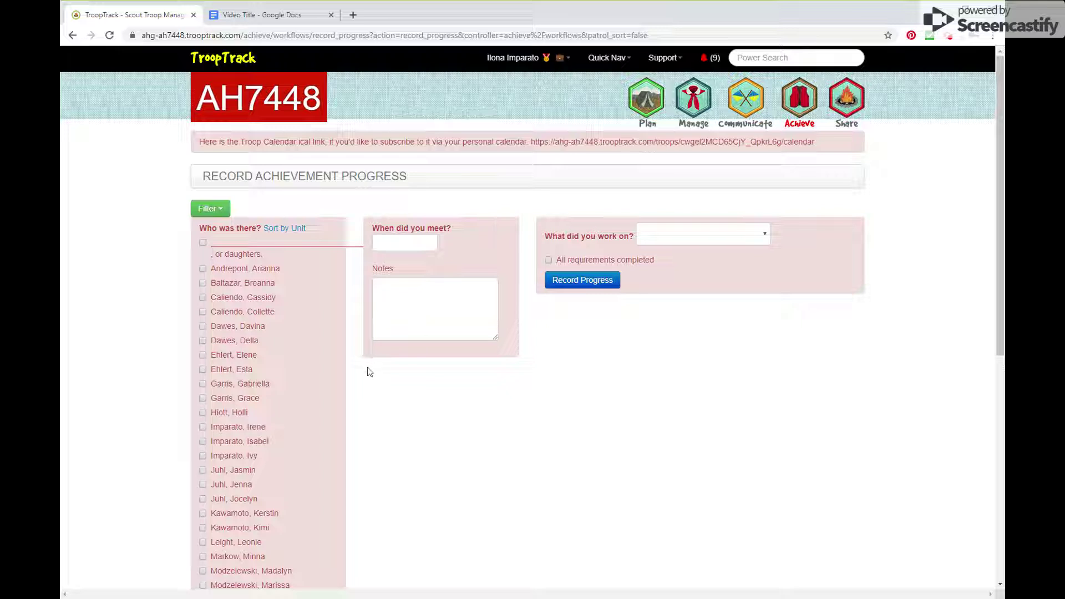
Mark eight members as present in the name-sorted attendee list
scroll(328, 385, "down", 2)
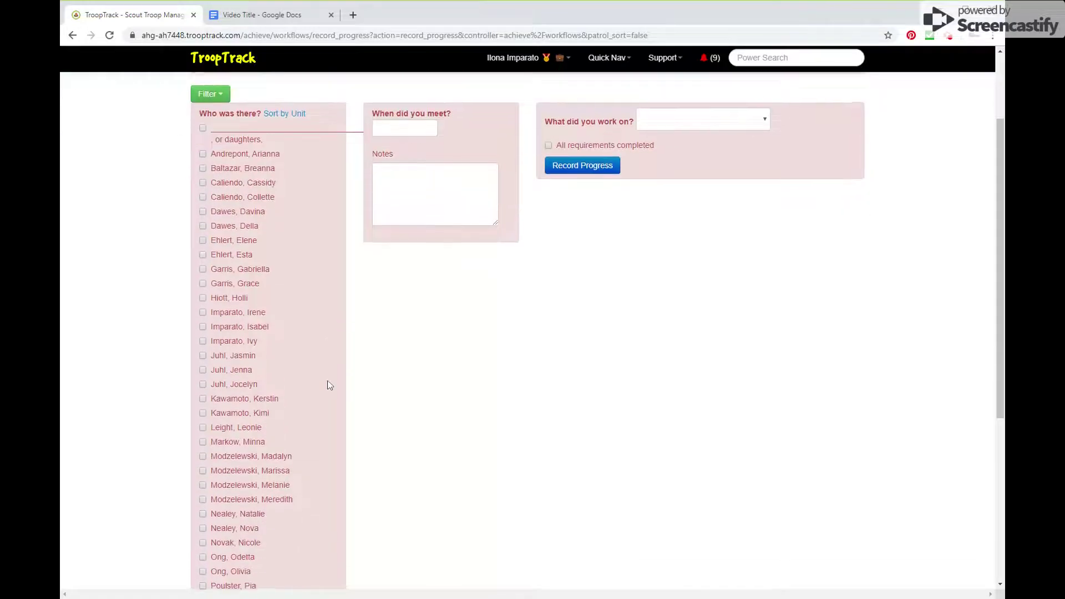
left_click(203, 470)
left_click(203, 455)
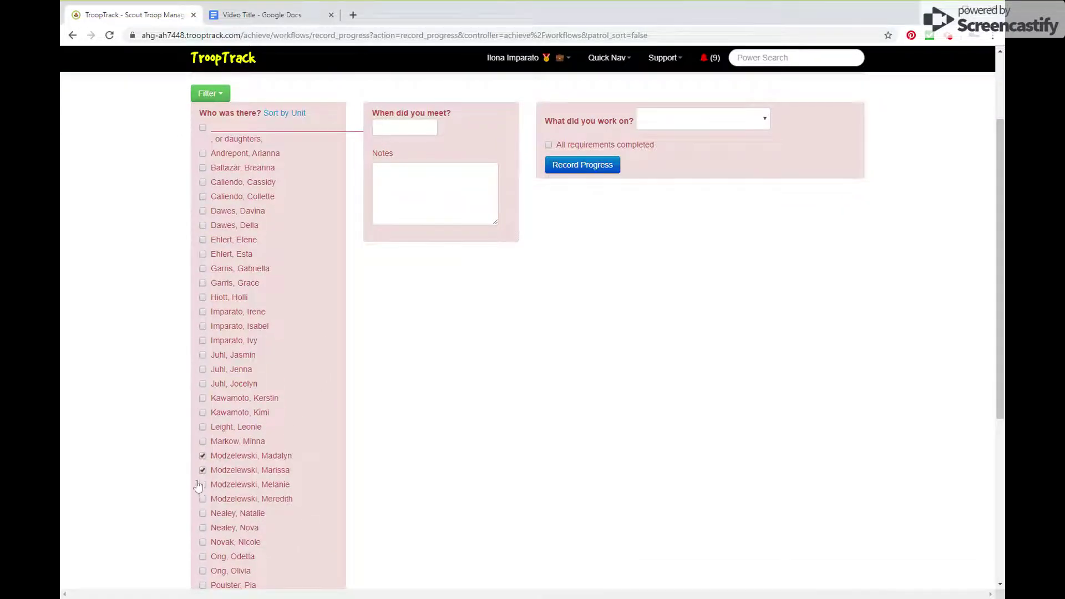
left_click(203, 485)
left_click(203, 499)
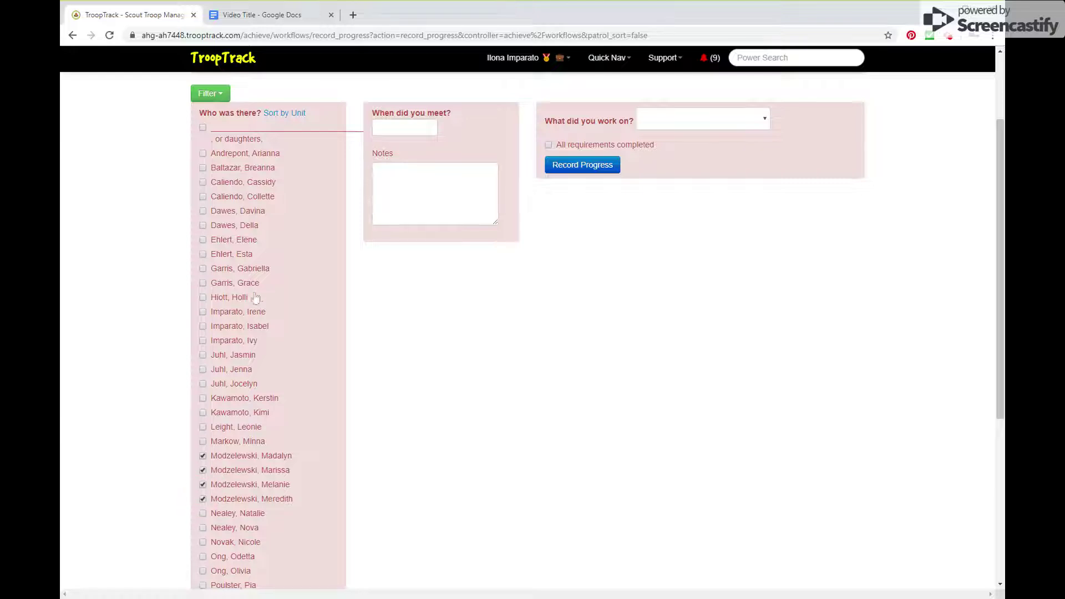
left_click(202, 268)
left_click(203, 283)
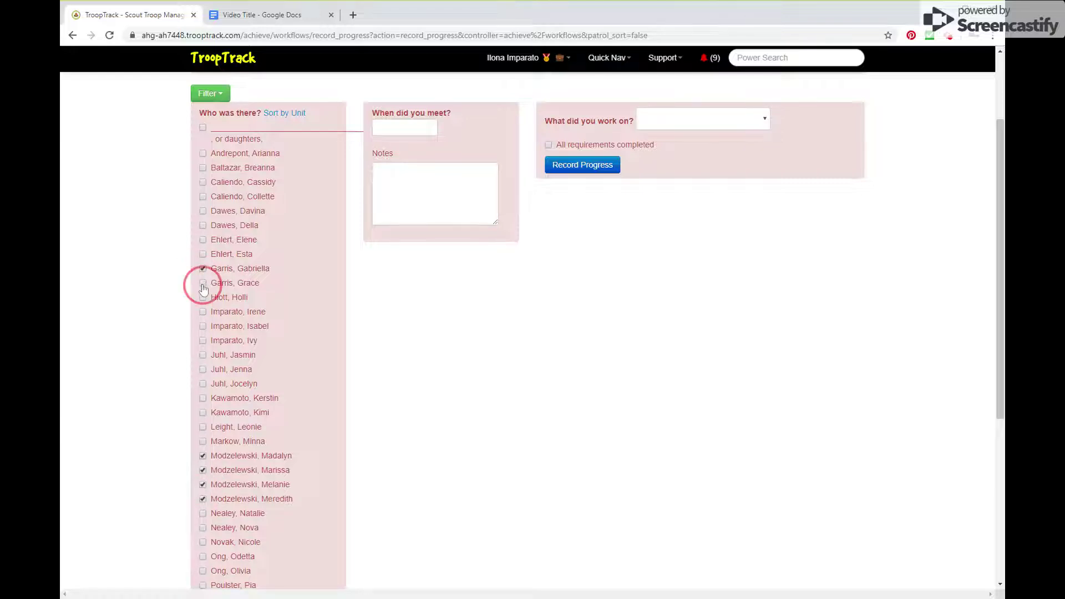
left_click(203, 398)
left_click(202, 412)
Set the meeting date to 2019-09-01
left_click(395, 131)
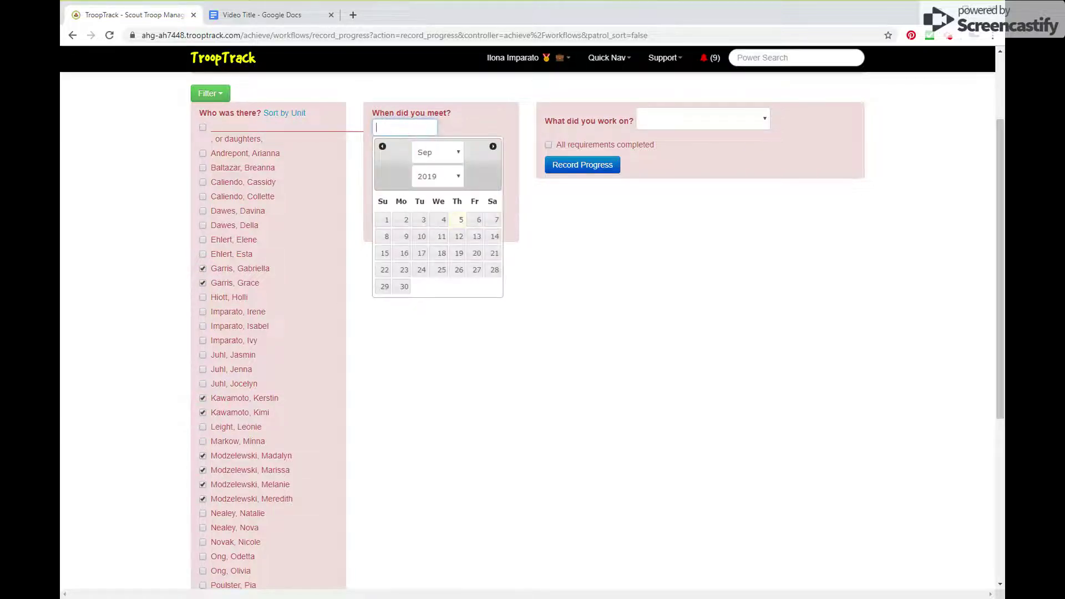
left_click(387, 221)
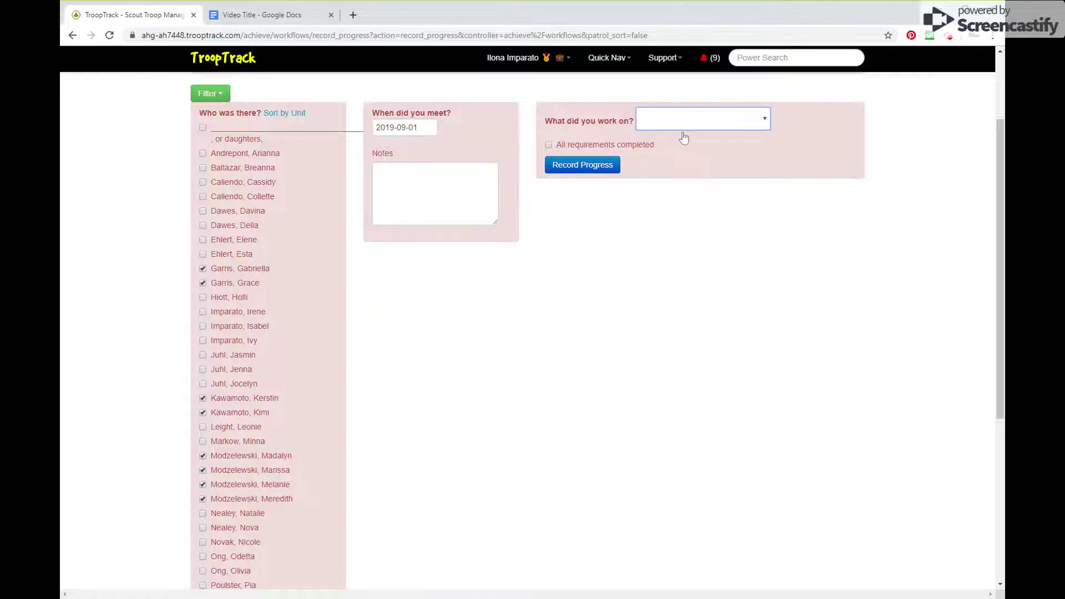
key("ctrl+f")
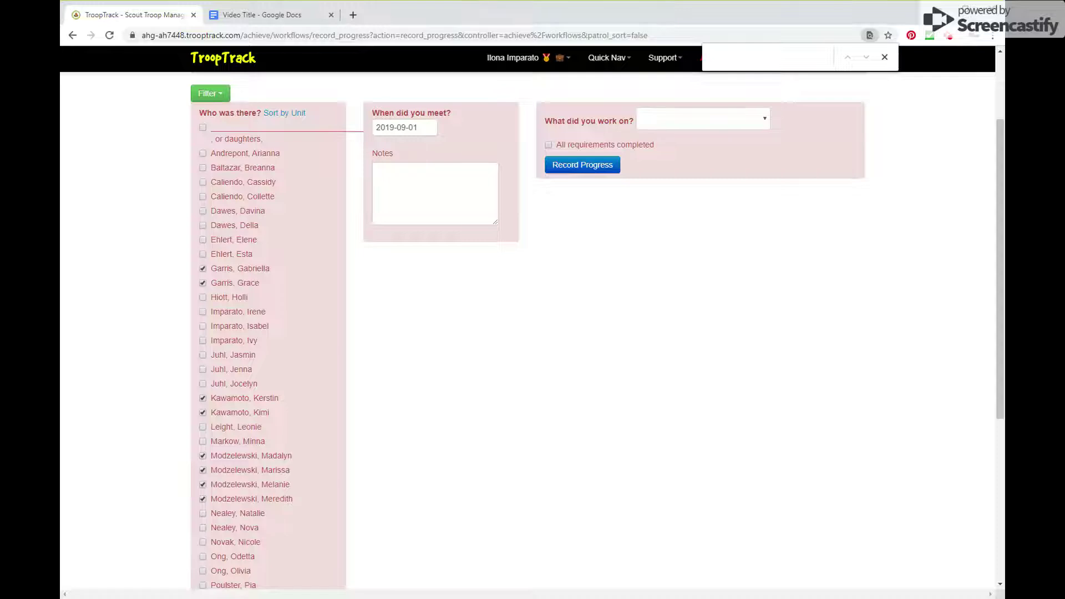
type("pen")
left_click(884, 57)
Choose Heimlich Heroes with all requirements completed and record the progress
left_click(766, 121)
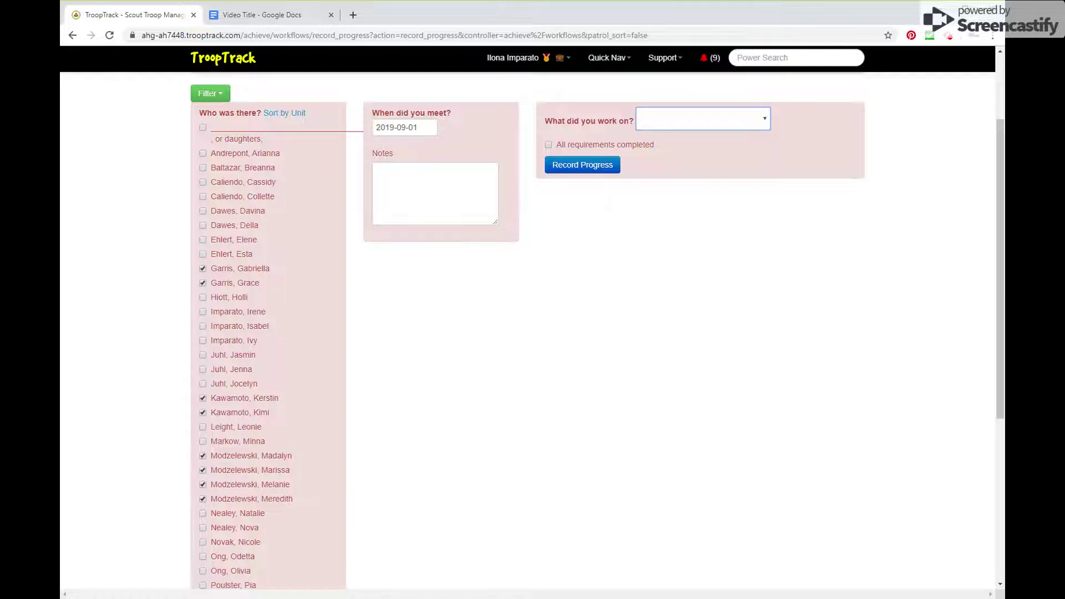
left_click(810, 287)
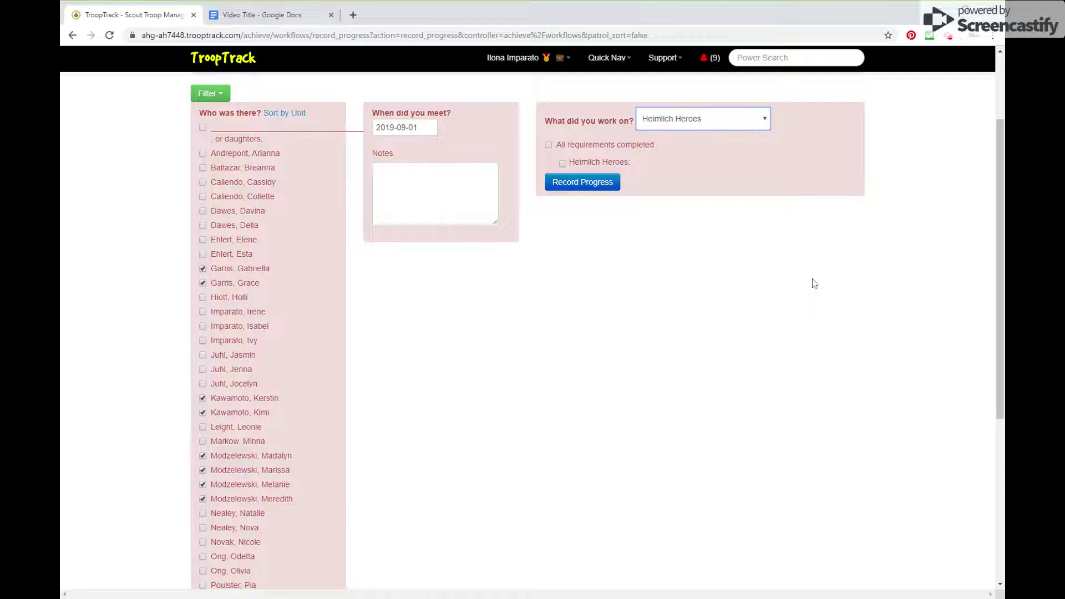
left_click(549, 145)
left_click(585, 185)
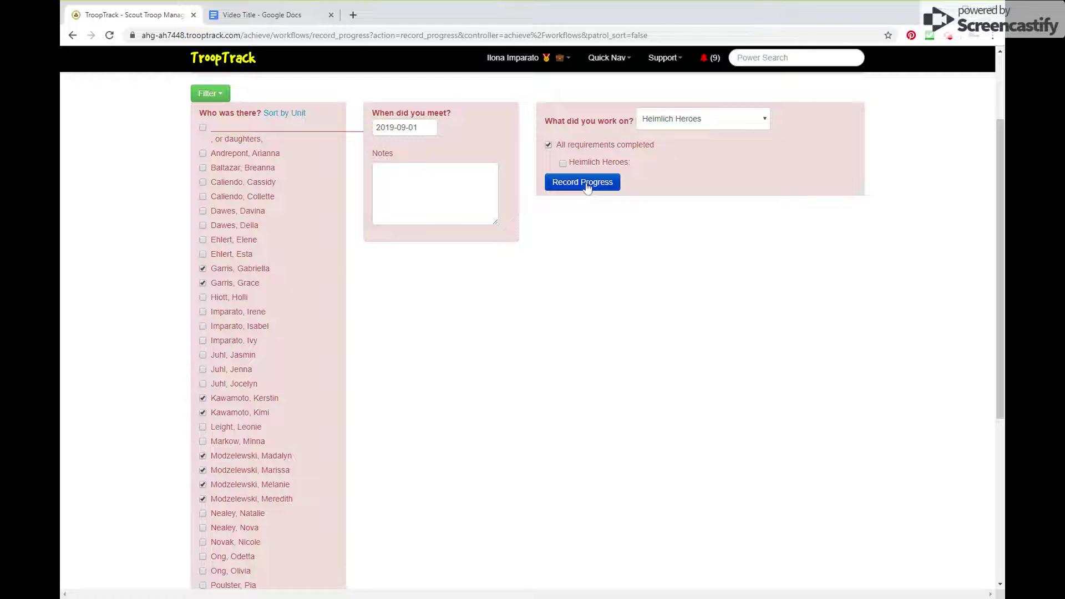
left_click(587, 186)
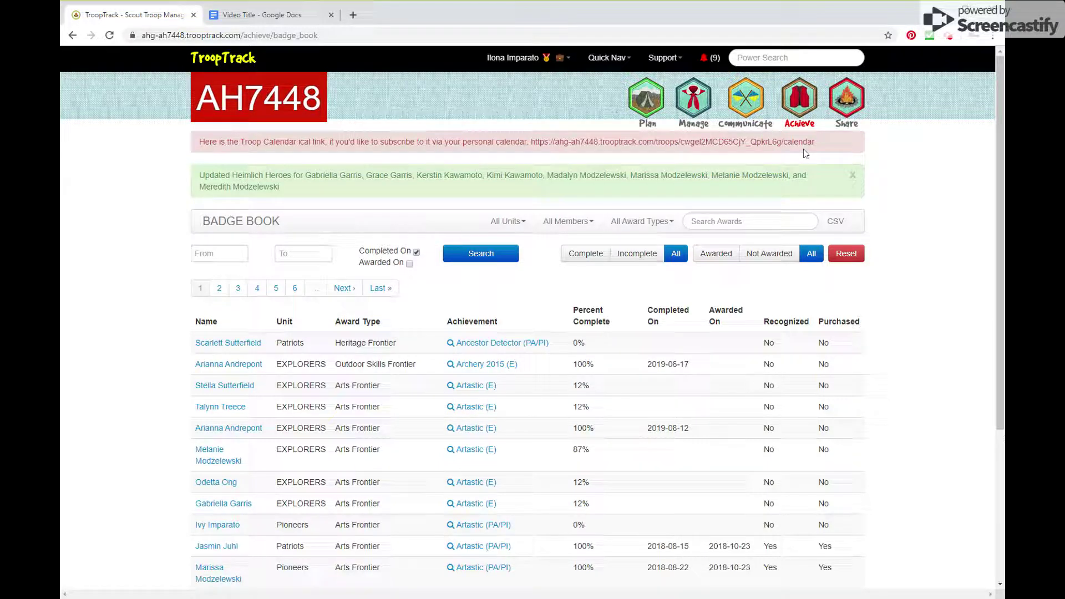
left_click(801, 106)
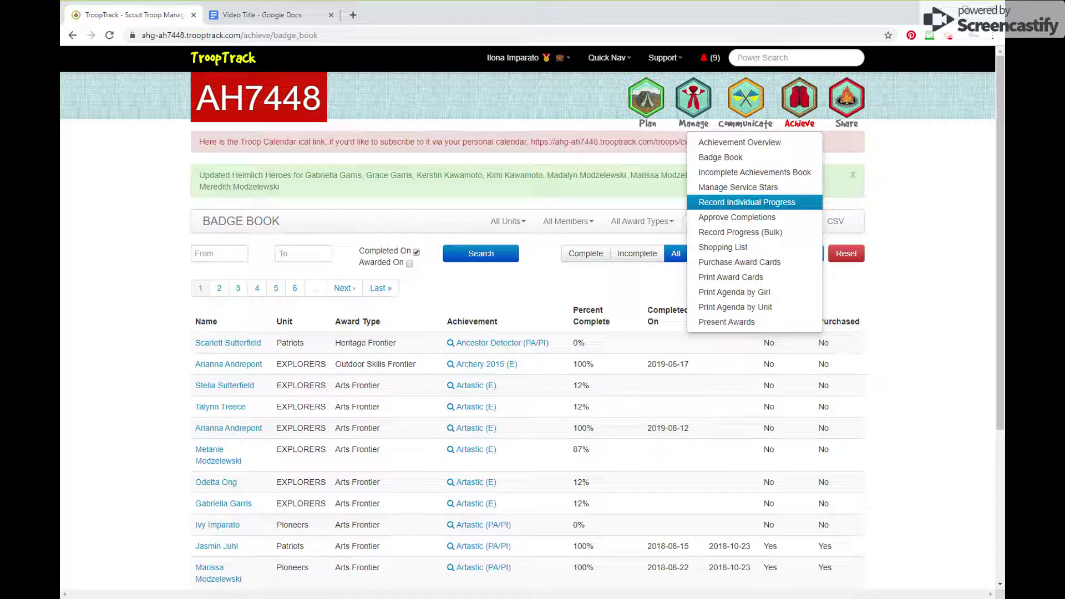
Open Record Individual Progress and select the EXPLORERS member
left_click(746, 202)
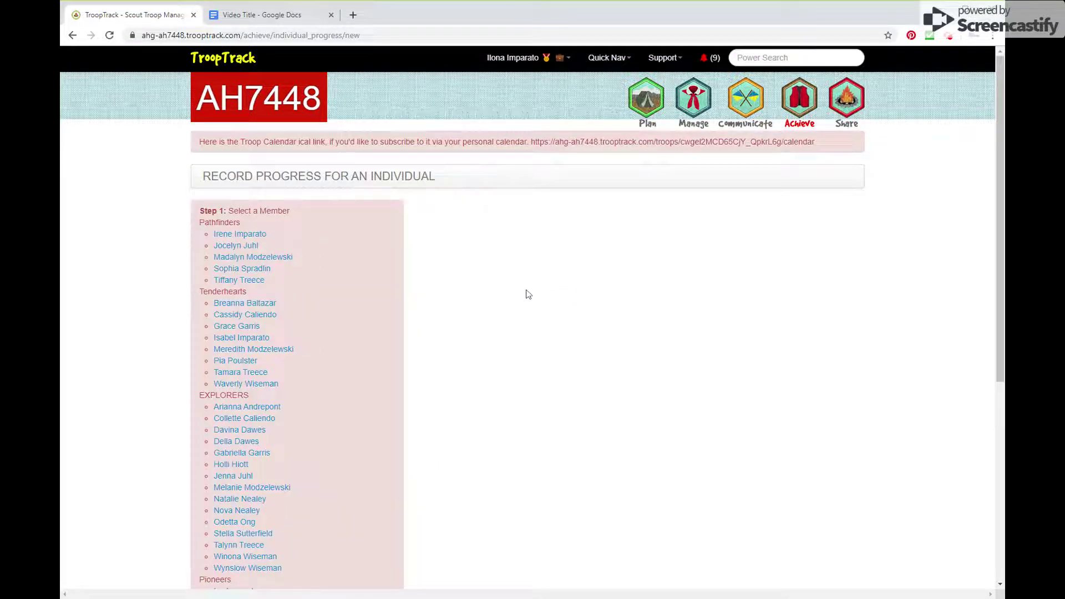
scroll(513, 292, "down", 1)
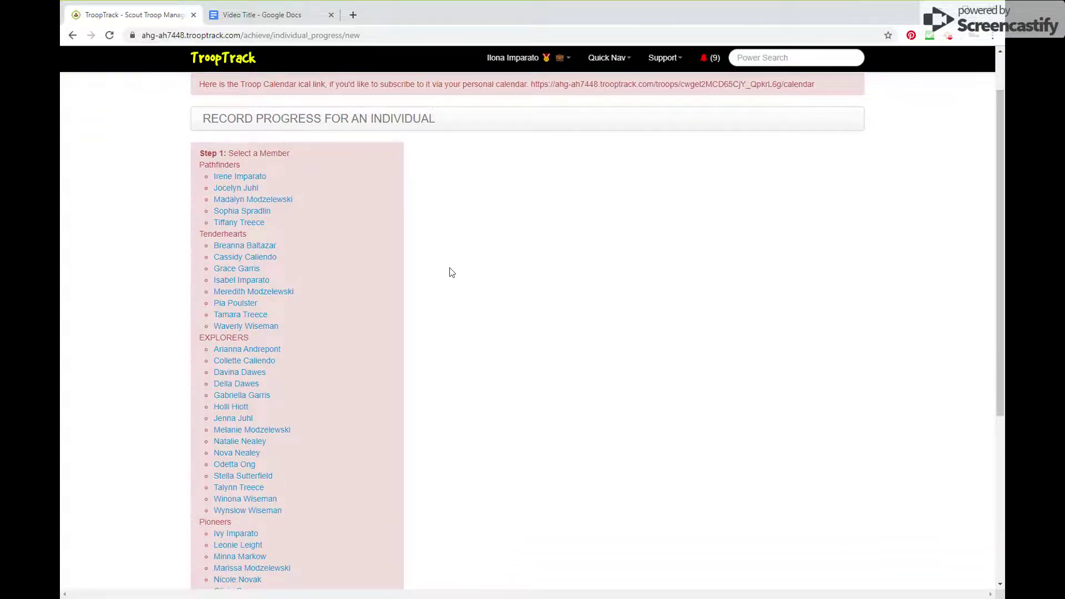
scroll(451, 272, "down", 2)
scroll(451, 272, "down", 1)
left_click(233, 245)
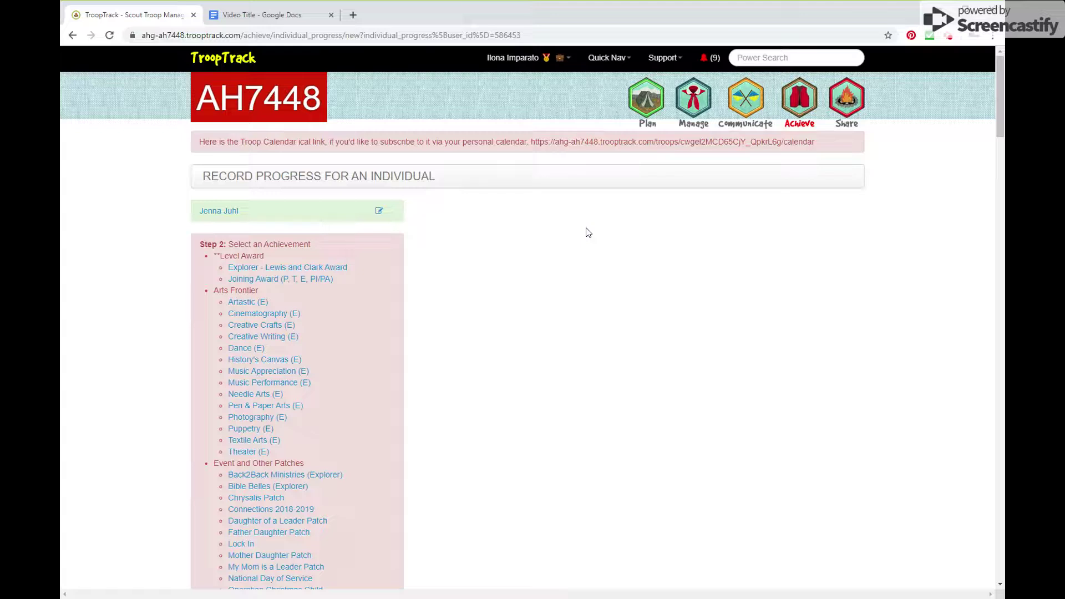
Search the page for 'cyclin' to locate the Cycling (E) achievement
scroll(554, 303, "down", 2)
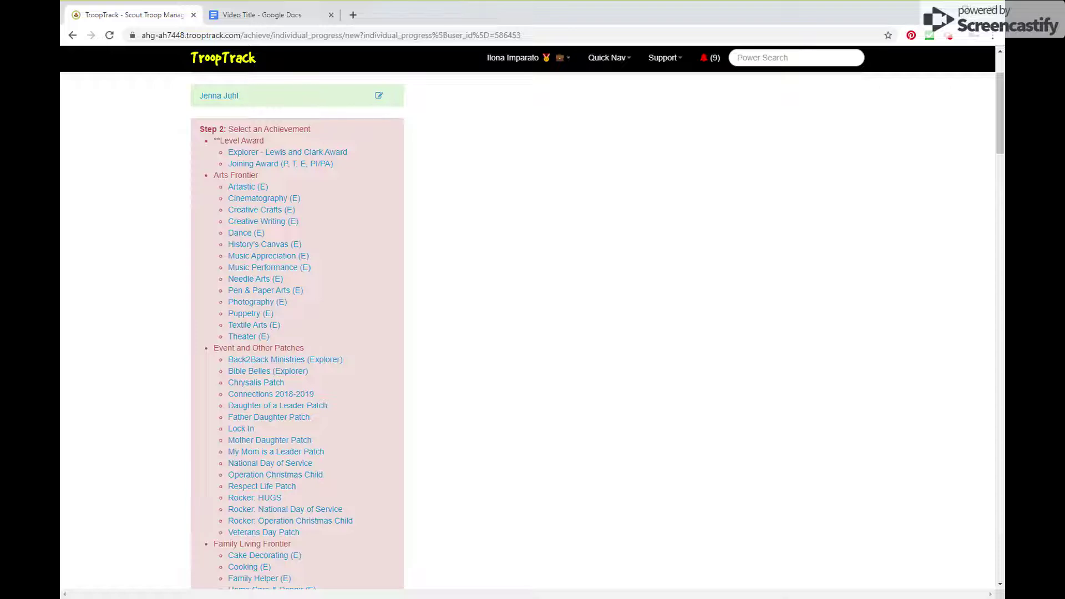
key("ctrl+f")
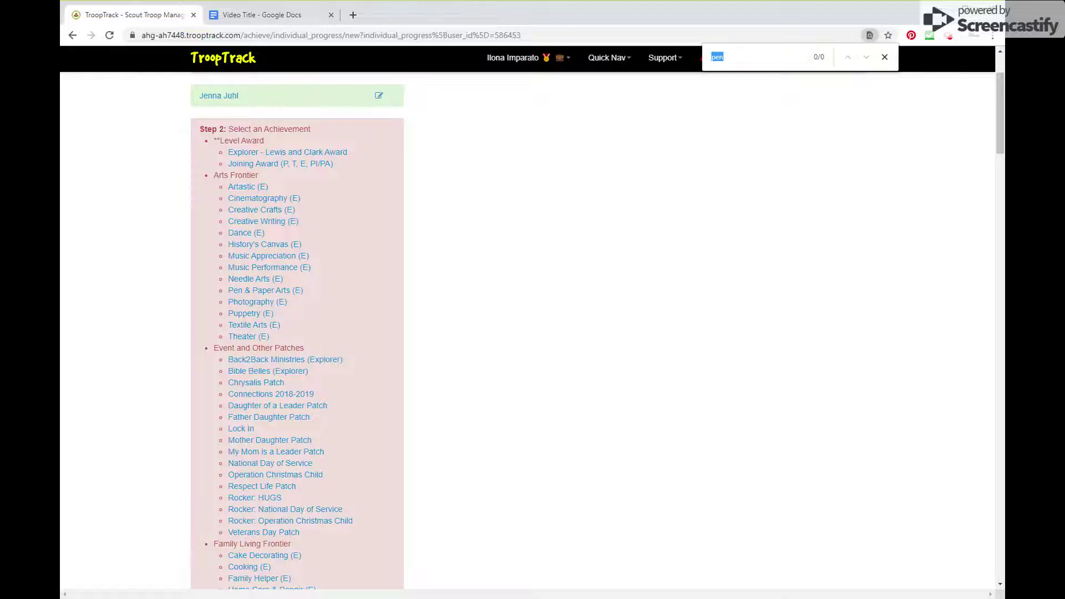
type("cyclin")
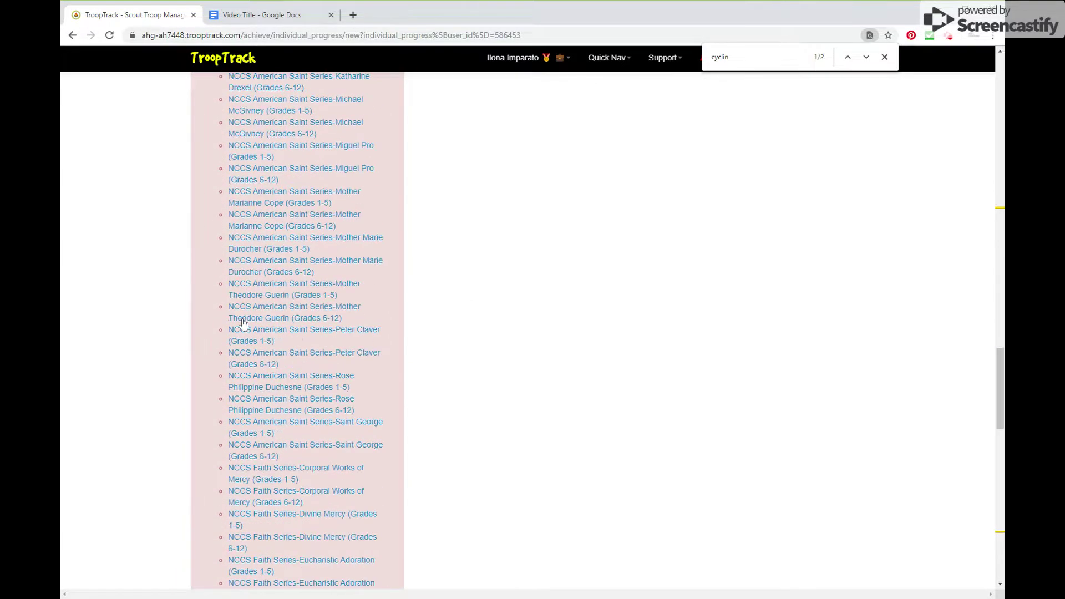
left_click(867, 58)
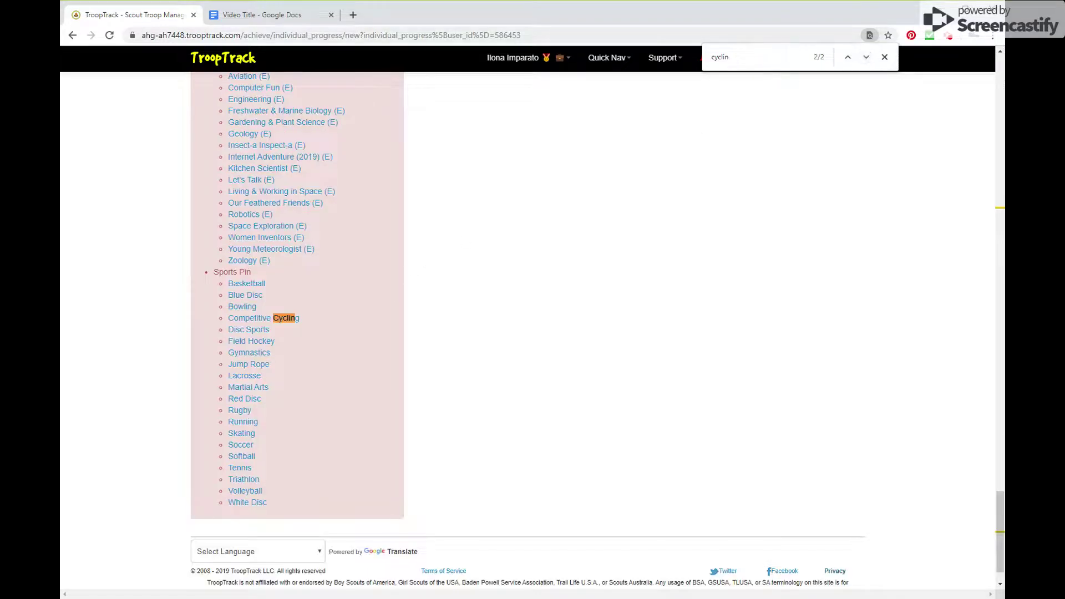
left_click(848, 57)
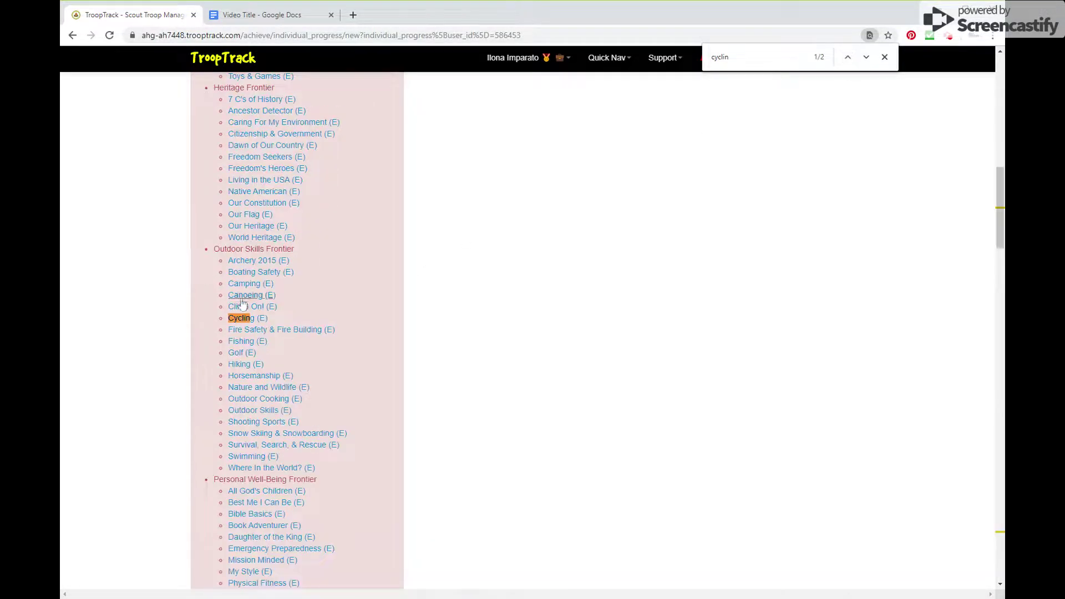
Open Cycling (E), date requirement 9 in September and requirement 10 on 2019-09-26
left_click(244, 322)
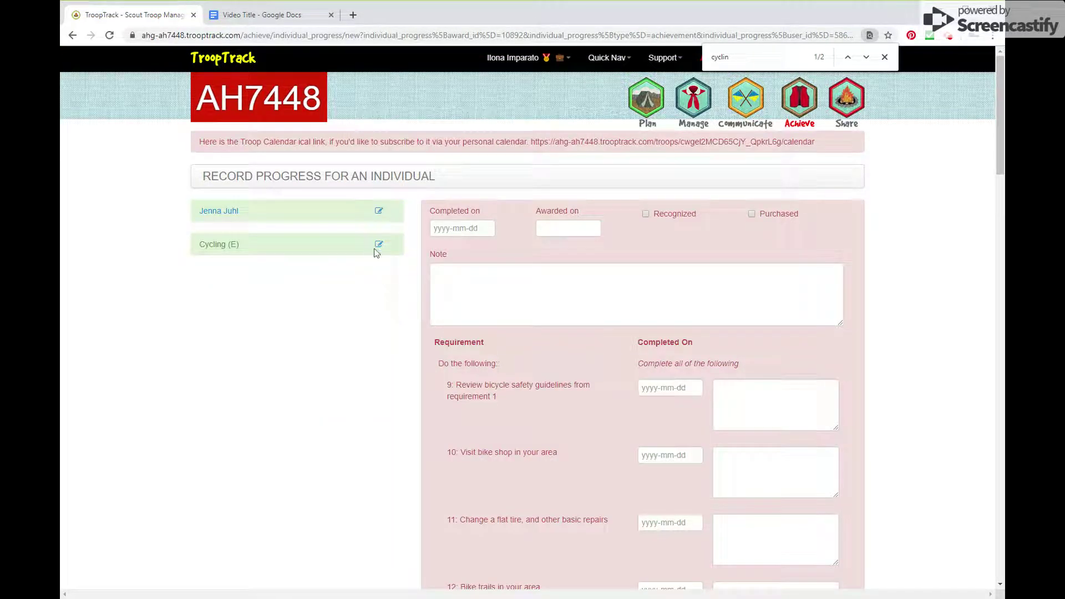
left_click(646, 386)
left_click(689, 496)
left_click(669, 454)
left_click(725, 419)
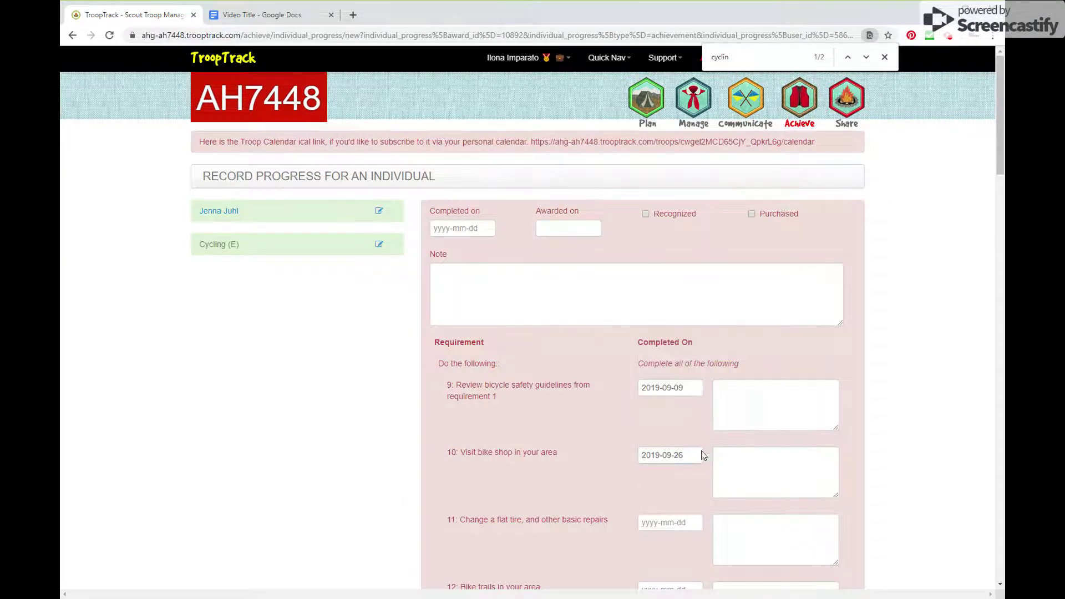
Save the Cycling (E) requirement progress for the scout
scroll(670, 447, "down", 7)
scroll(566, 381, "up", 3)
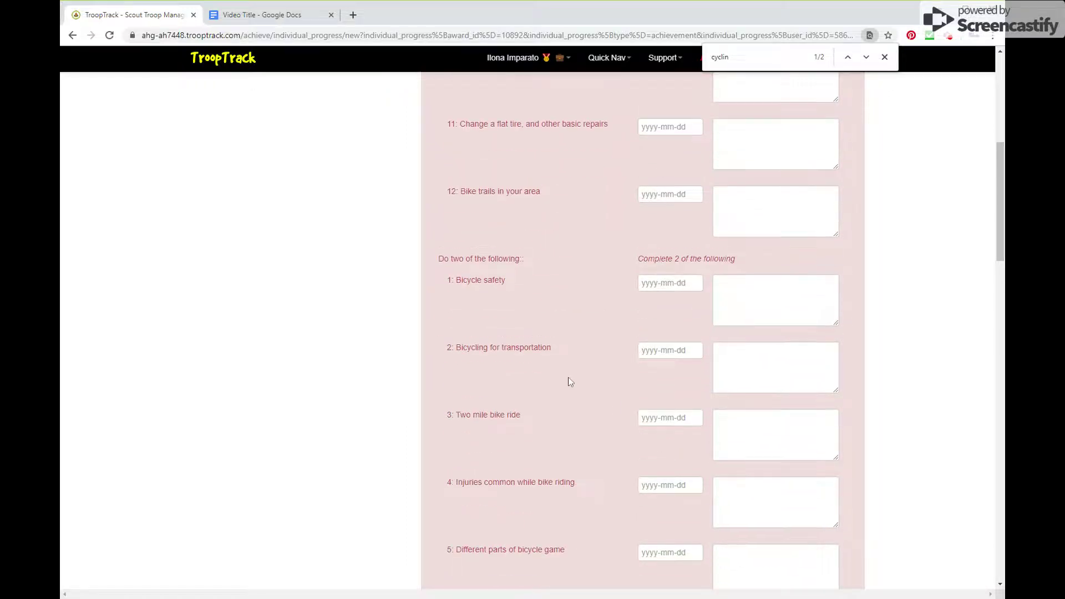
scroll(559, 374, "down", 20)
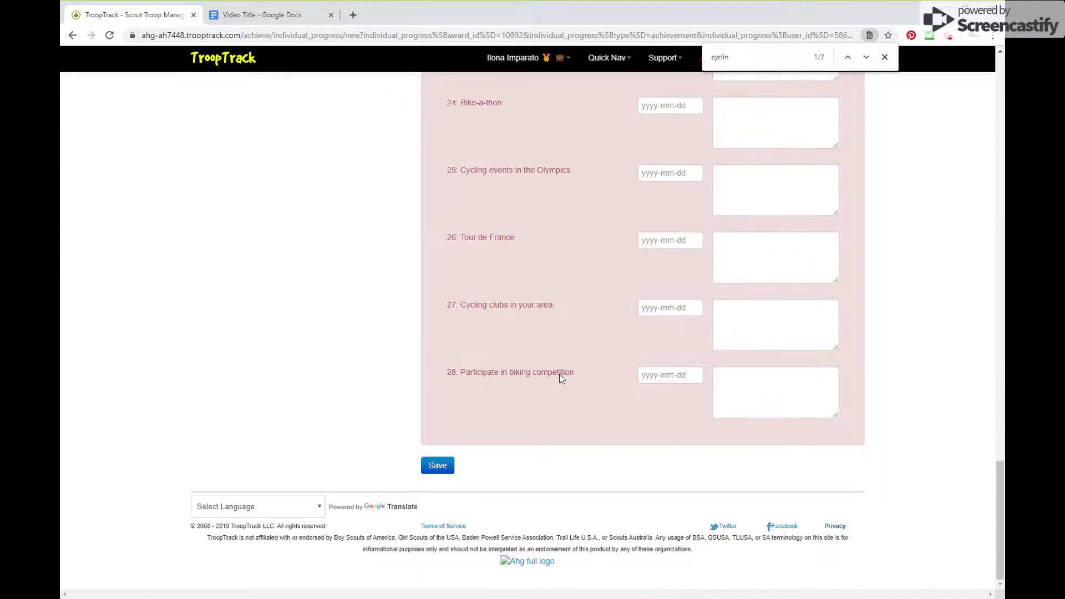
left_click(436, 471)
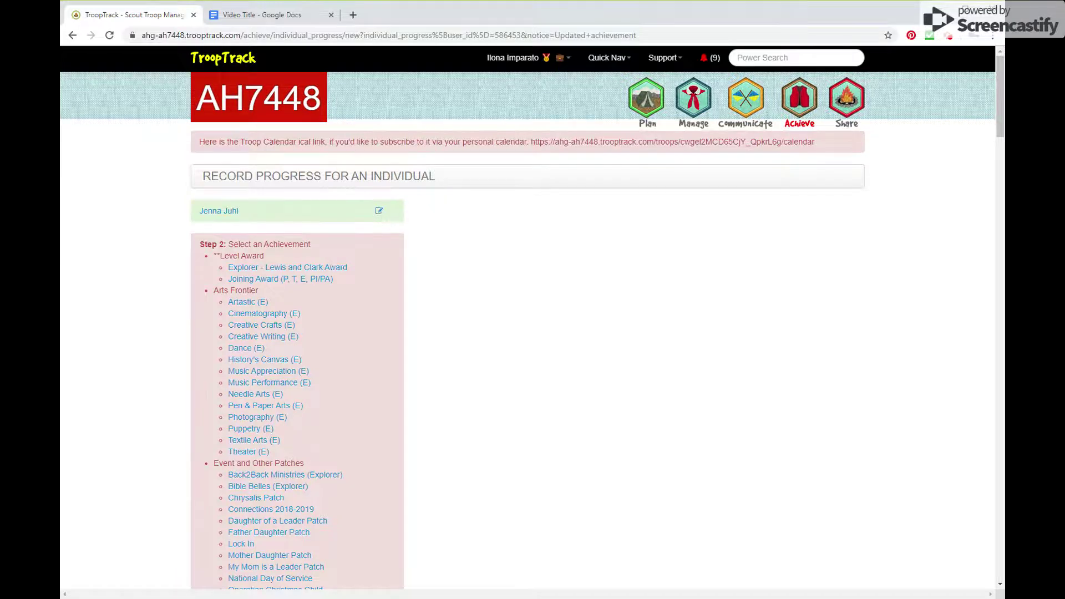
left_click(700, 104)
Find the Explorer member by surname in the Units roster and show her Achievements tab
left_click(676, 145)
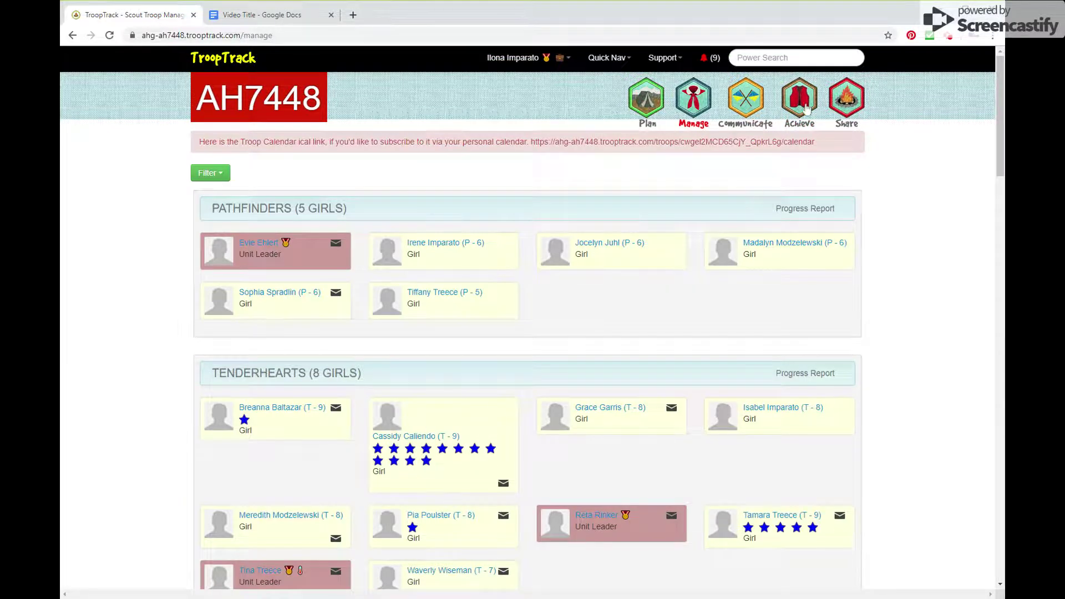
left_click(777, 58)
type("tr")
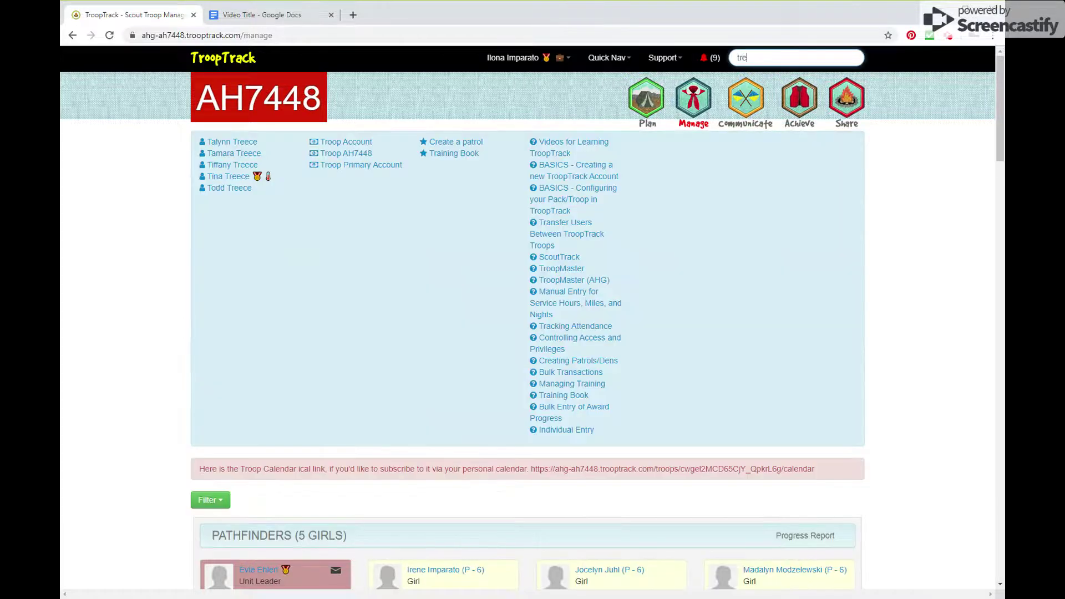
type("e")
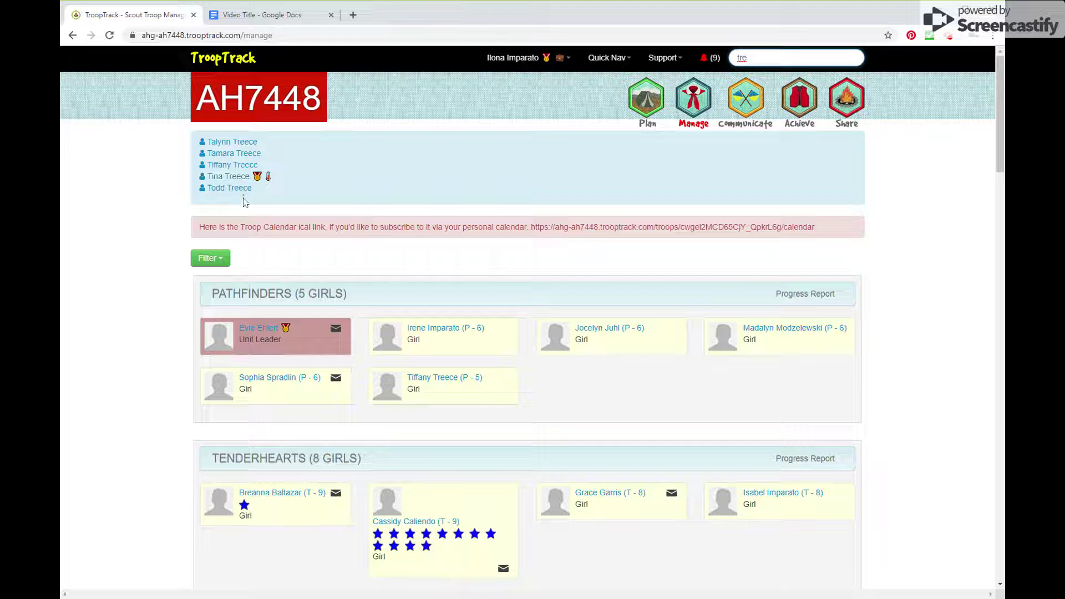
left_click(246, 144)
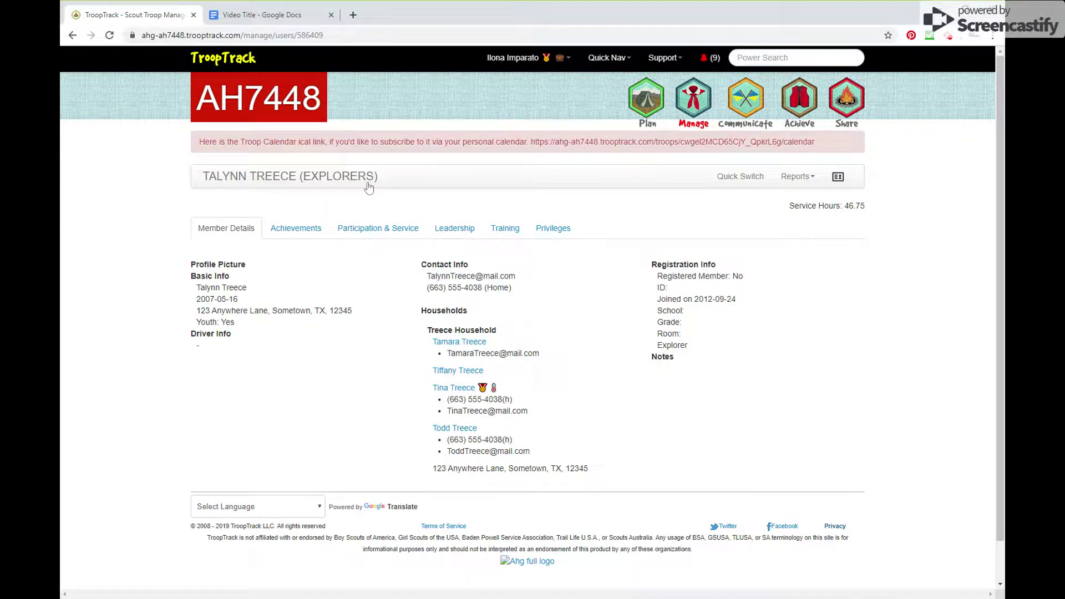
left_click(294, 234)
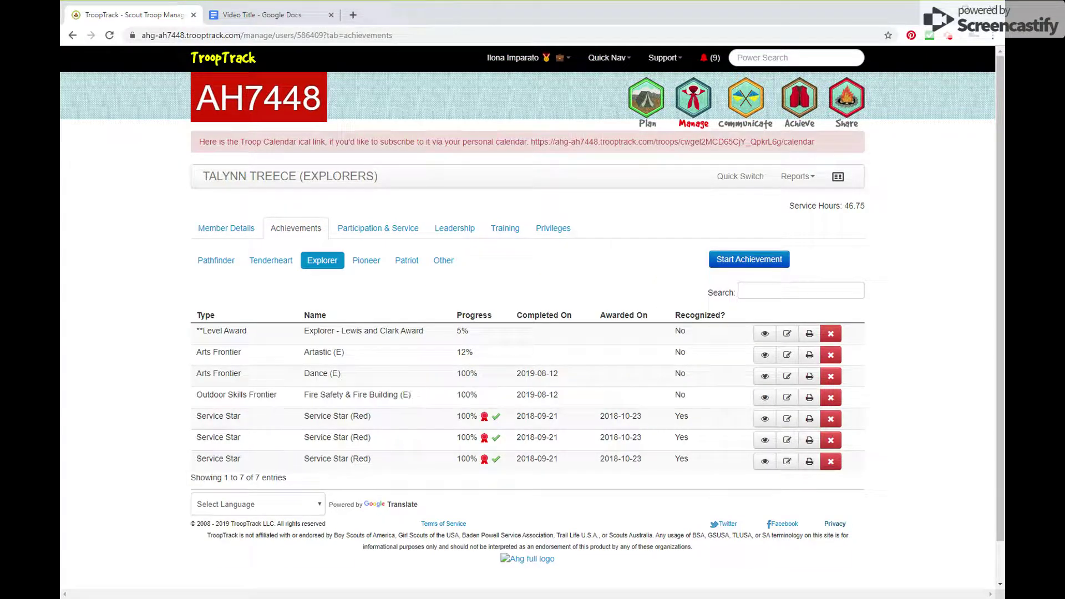
In Start Achievement, tick Back2Back Ministries, Bible Belles, Daughter of a Leader and Veterans Day Patch, then save
left_click(735, 266)
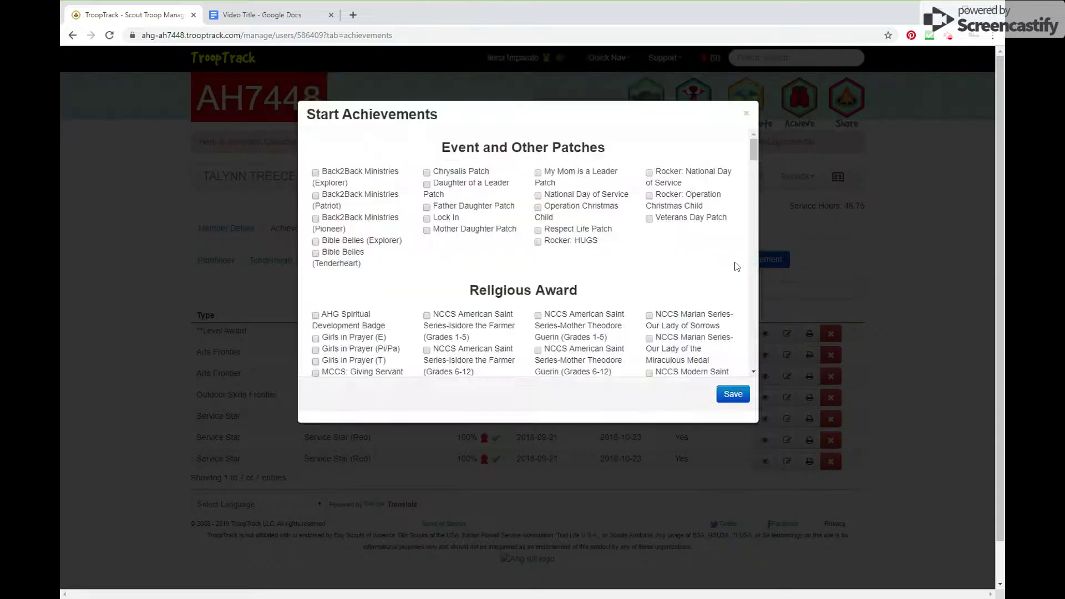
left_click(316, 173)
left_click(316, 242)
left_click(428, 186)
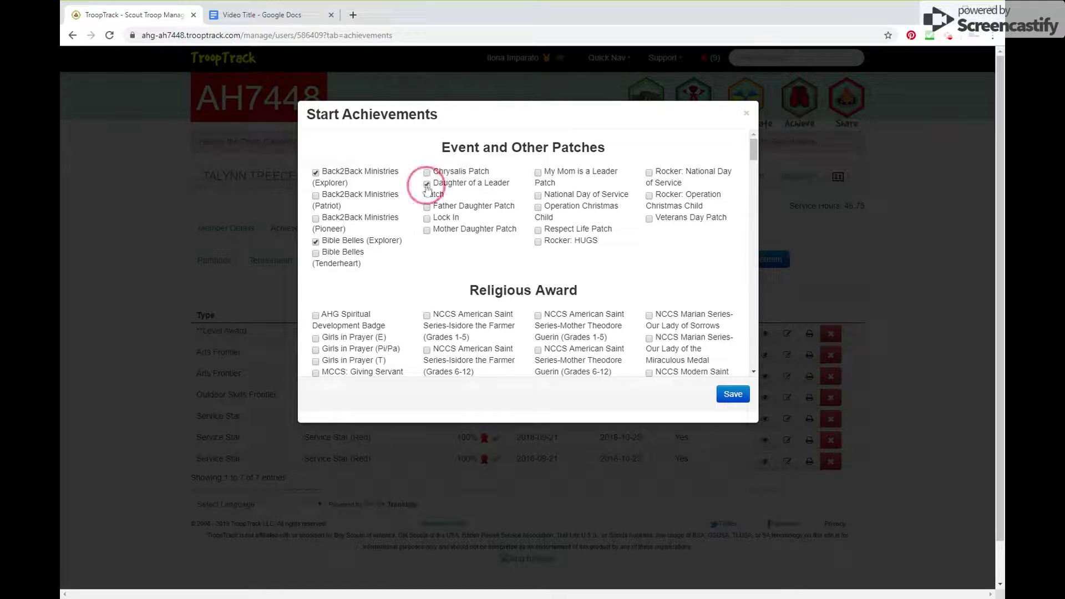
left_click(426, 184)
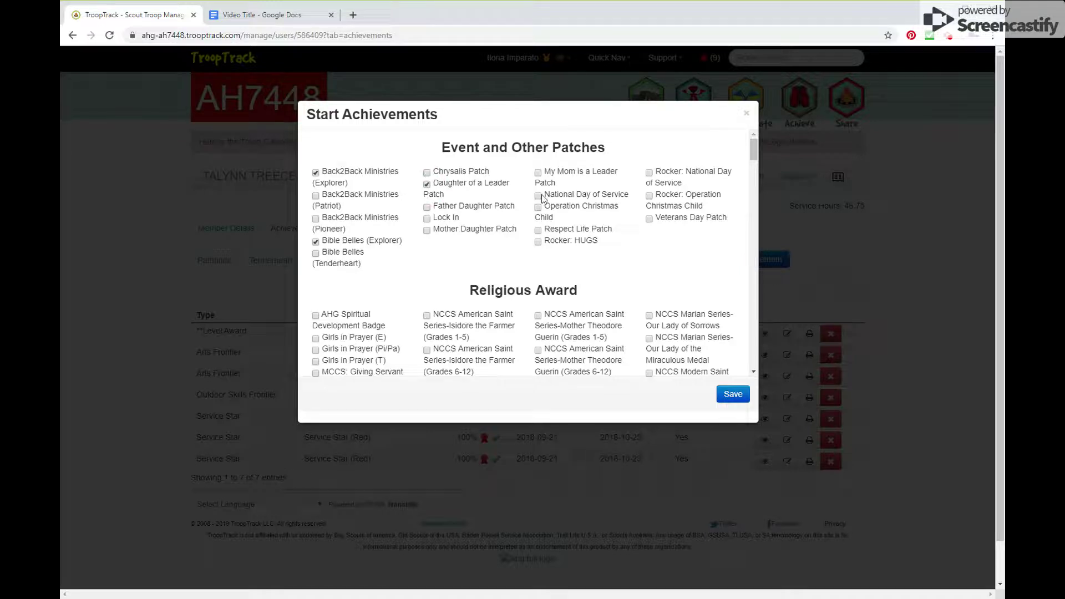
left_click(649, 219)
scroll(730, 401, "down", 8)
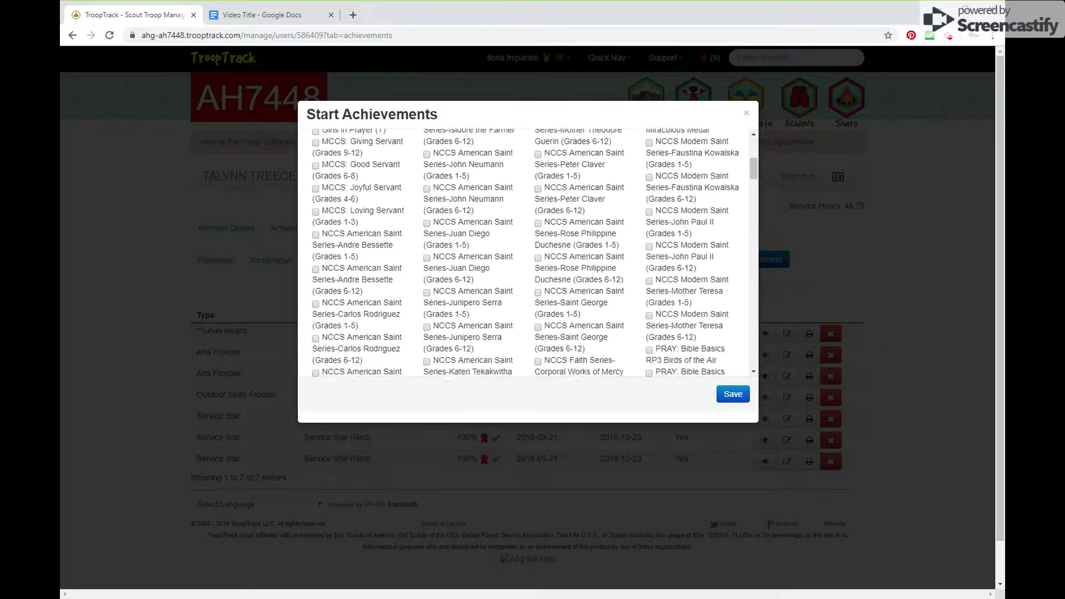
left_click(730, 401)
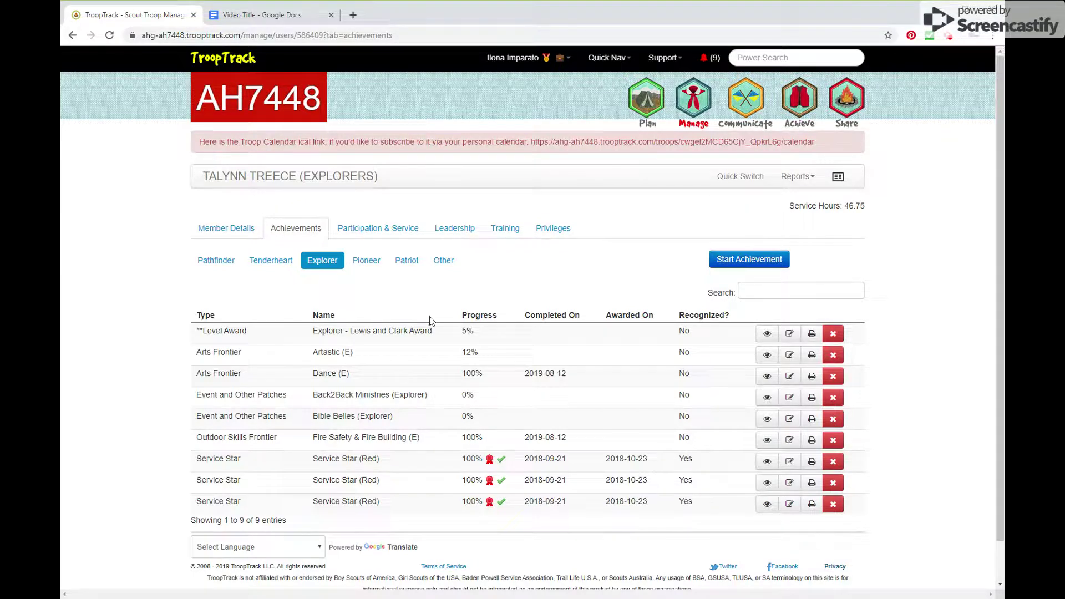
Check the Other and Explorer achievement lists, then open Daughter of a Leader Patch for editing
left_click(444, 262)
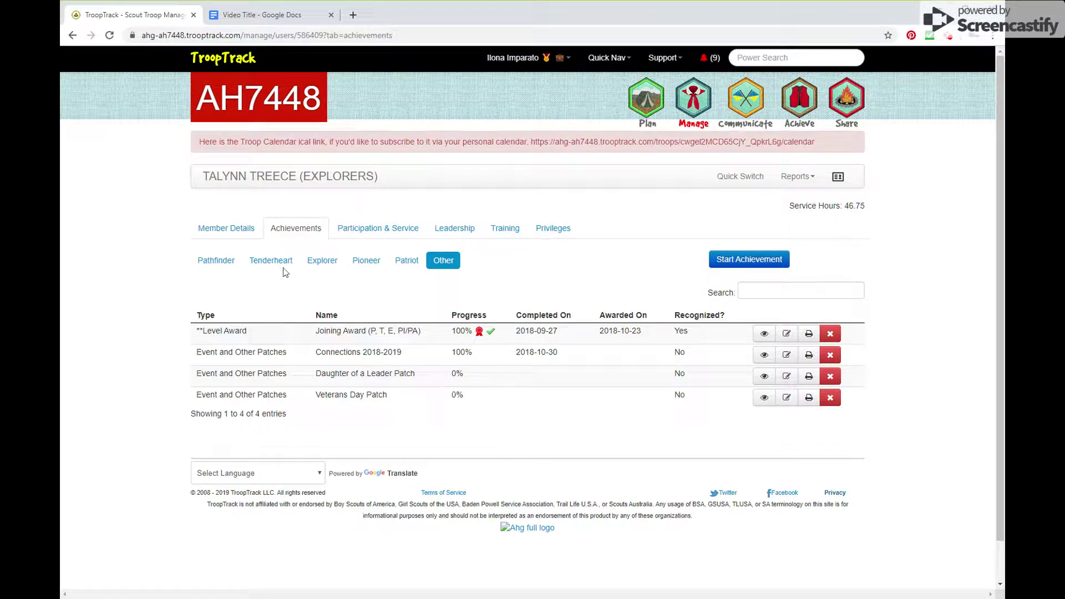
left_click(316, 267)
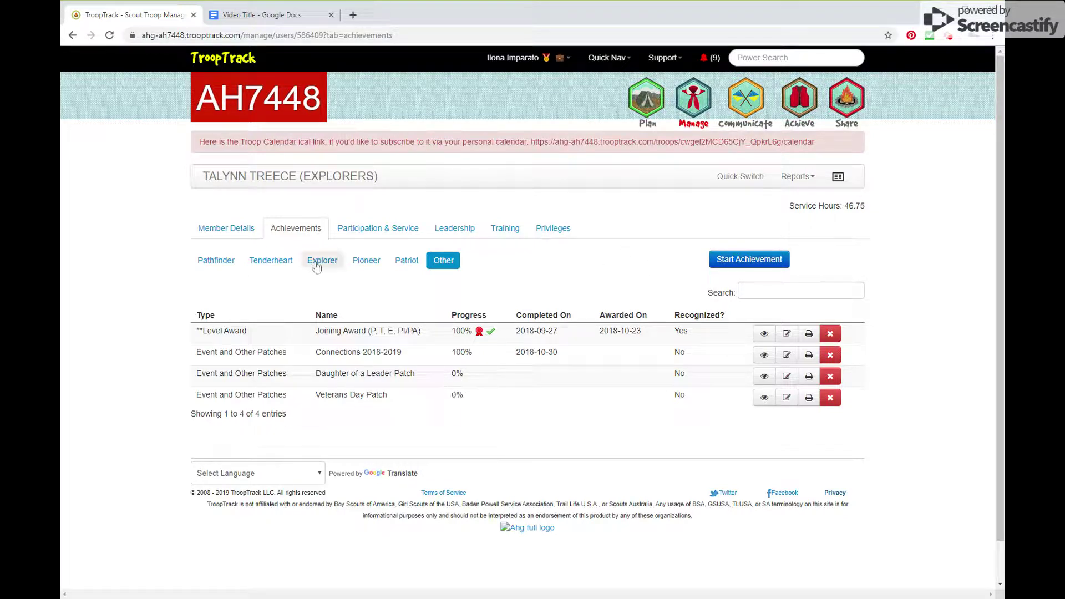
left_click(754, 260)
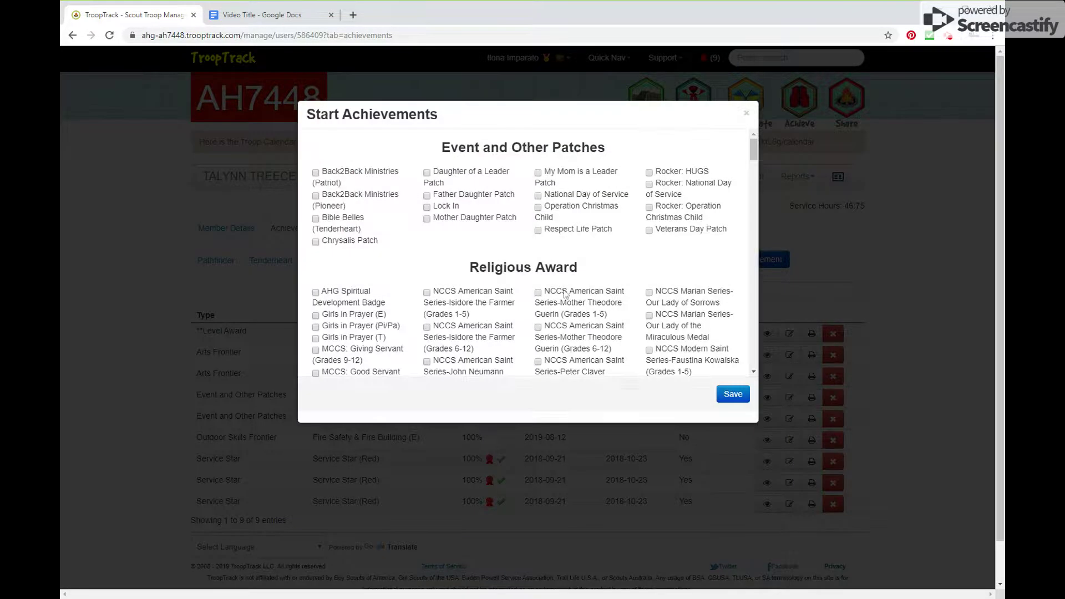
left_click(250, 355)
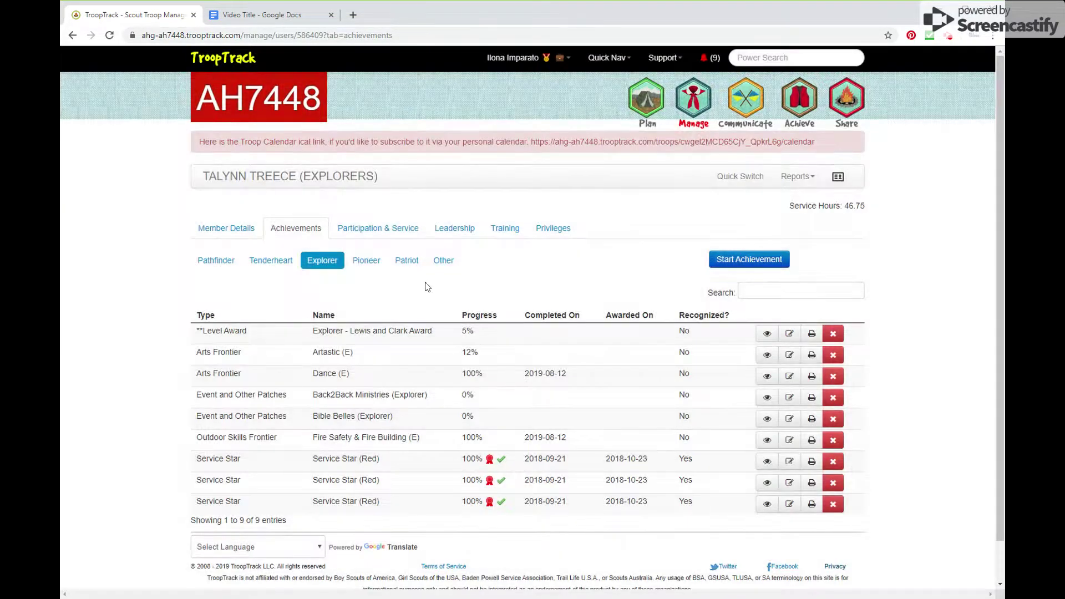
left_click(444, 265)
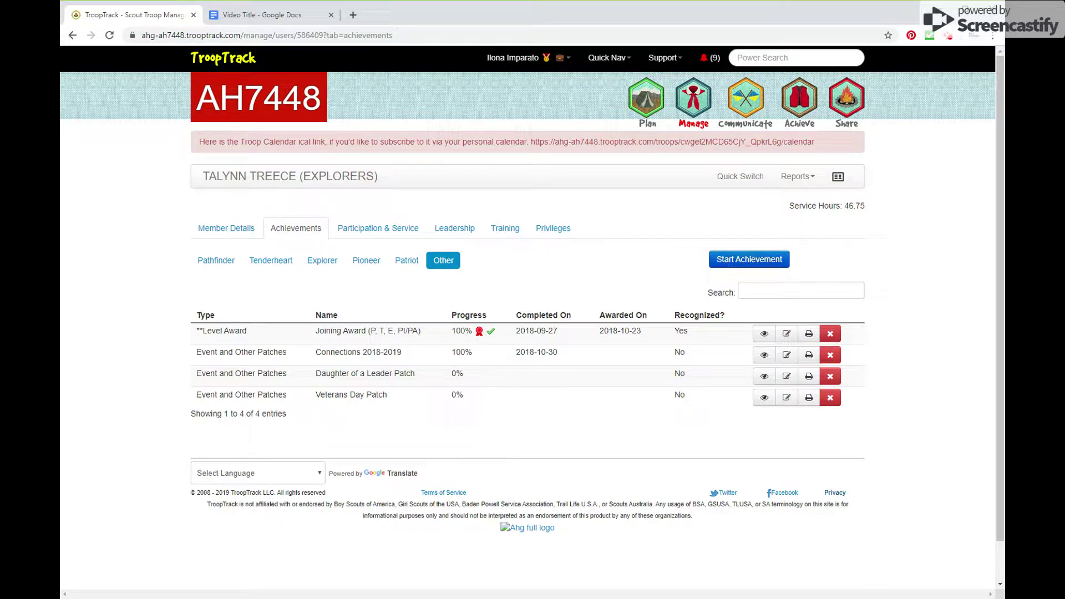
left_click(787, 377)
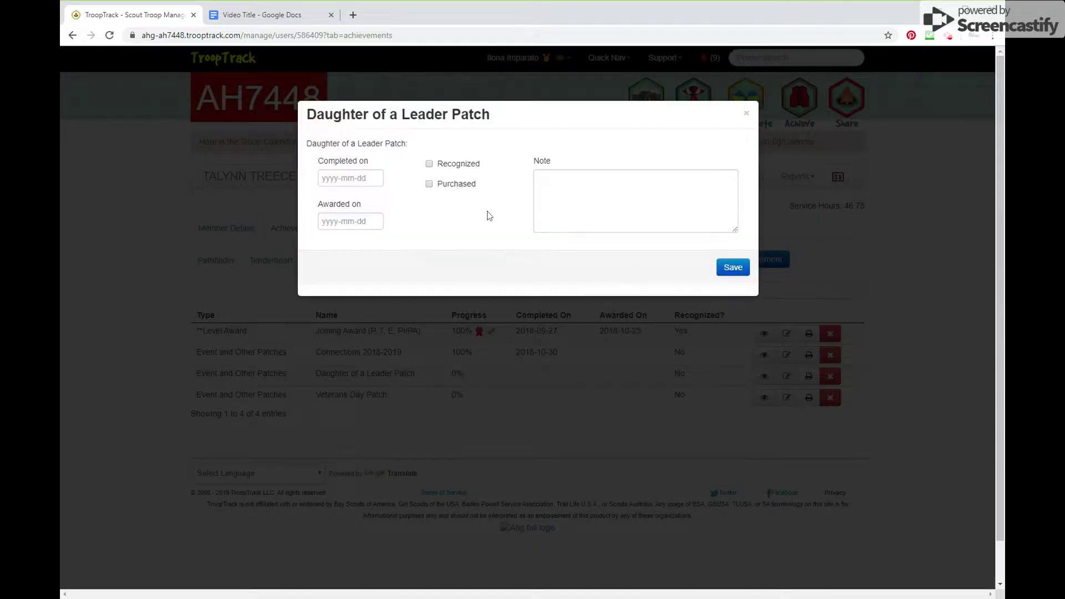
Give Daughter of a Leader Patch a 2019-09-04 completion date, save, and refresh the Other list
left_click(349, 178)
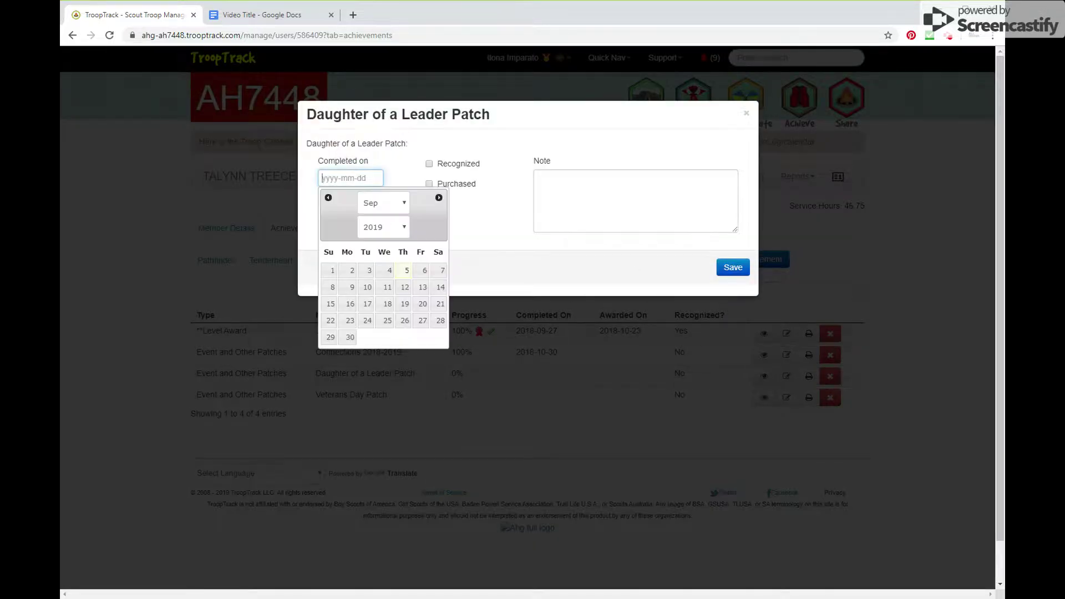
left_click(388, 271)
left_click(728, 269)
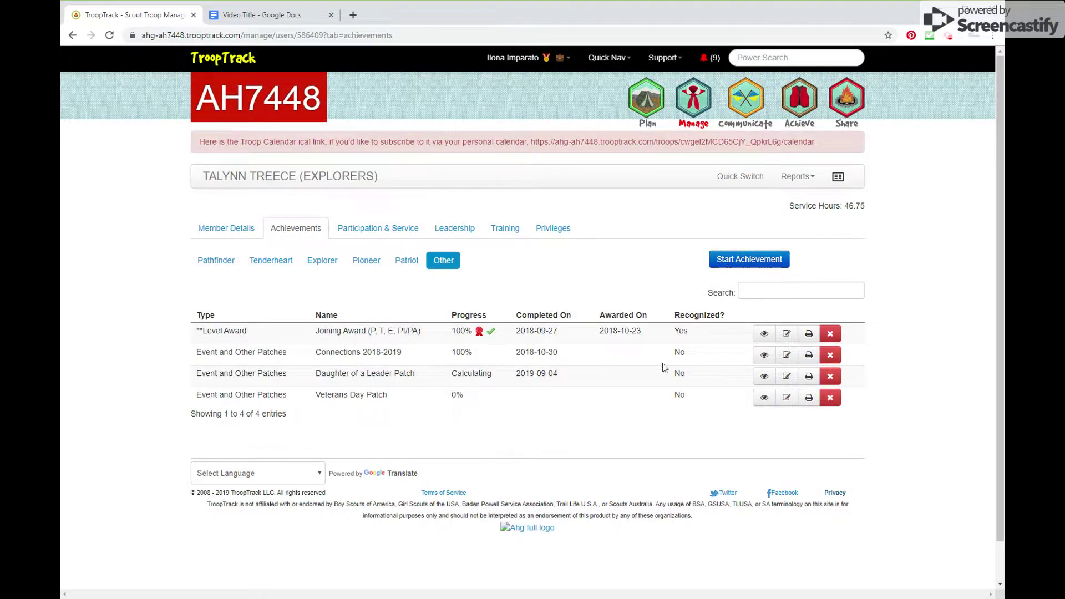
left_click(109, 35)
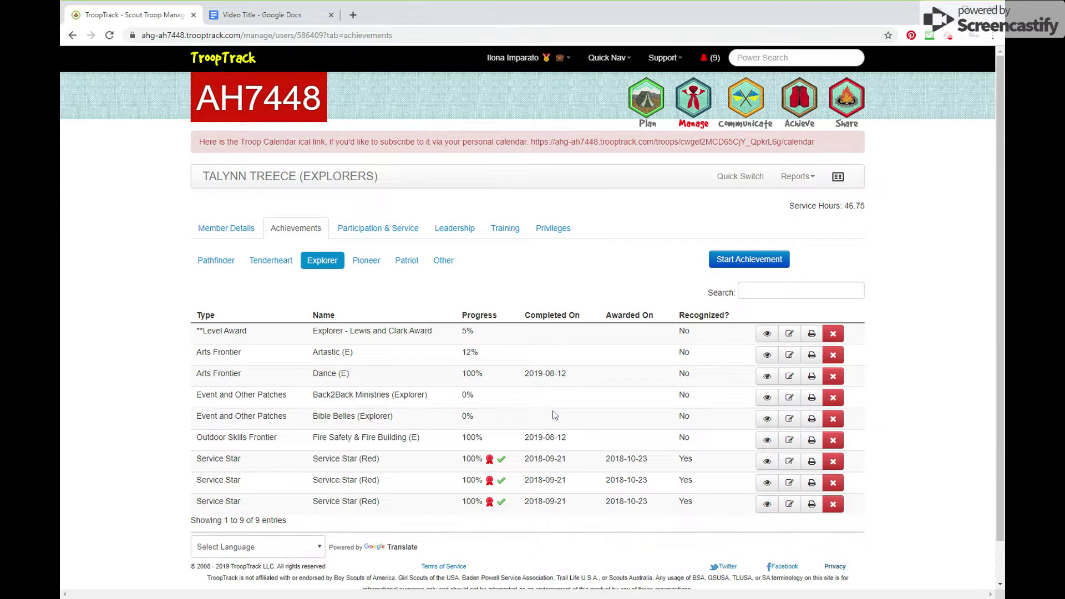
left_click(443, 261)
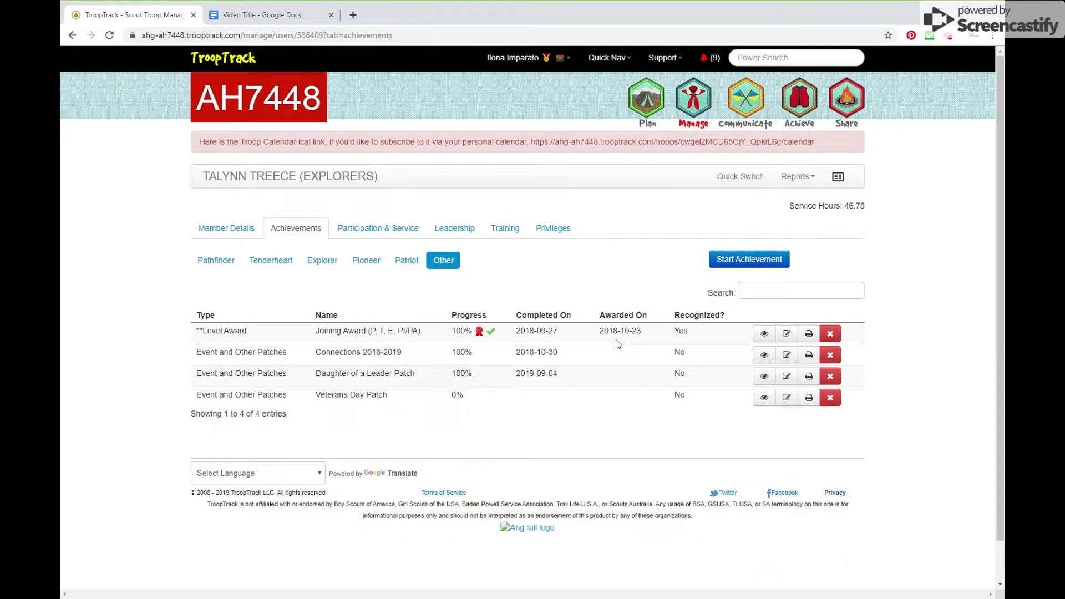